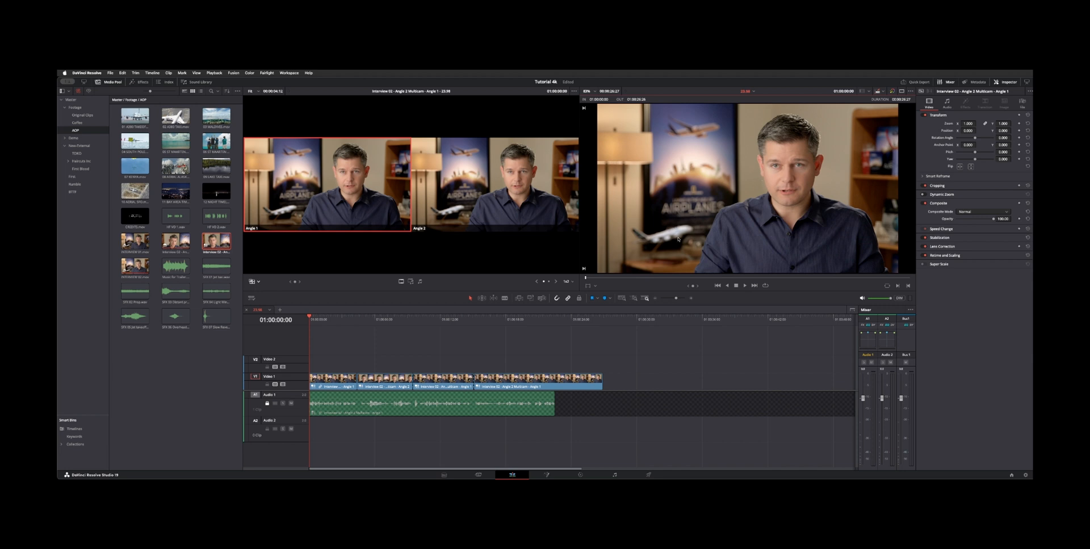
Clear the existing multicam interview clips and their locked audio clip from the timeline
{"action": "left_click", "coordinate": [388, 324]}
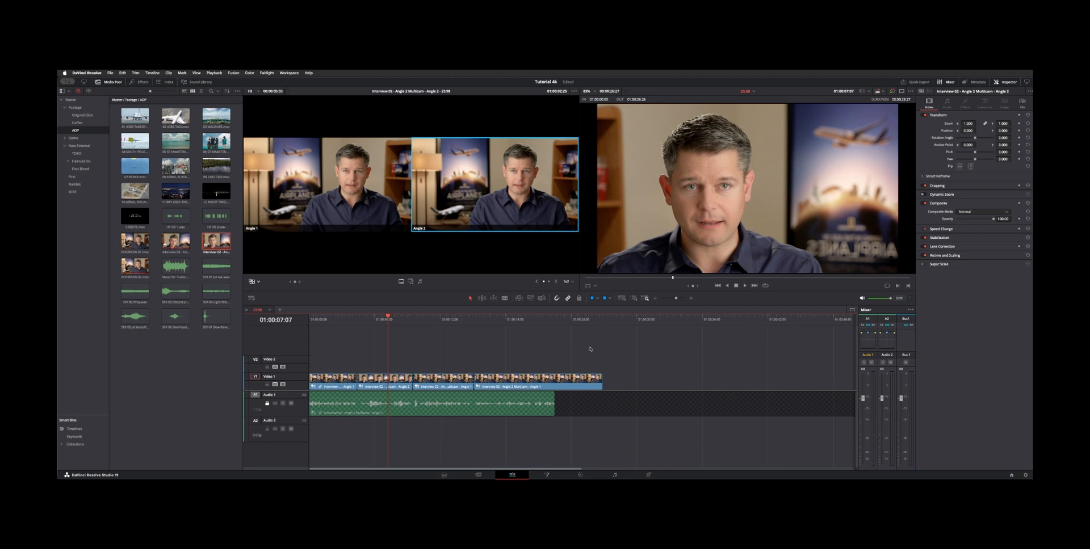
{"action": "left_click", "coordinate": [377, 322]}
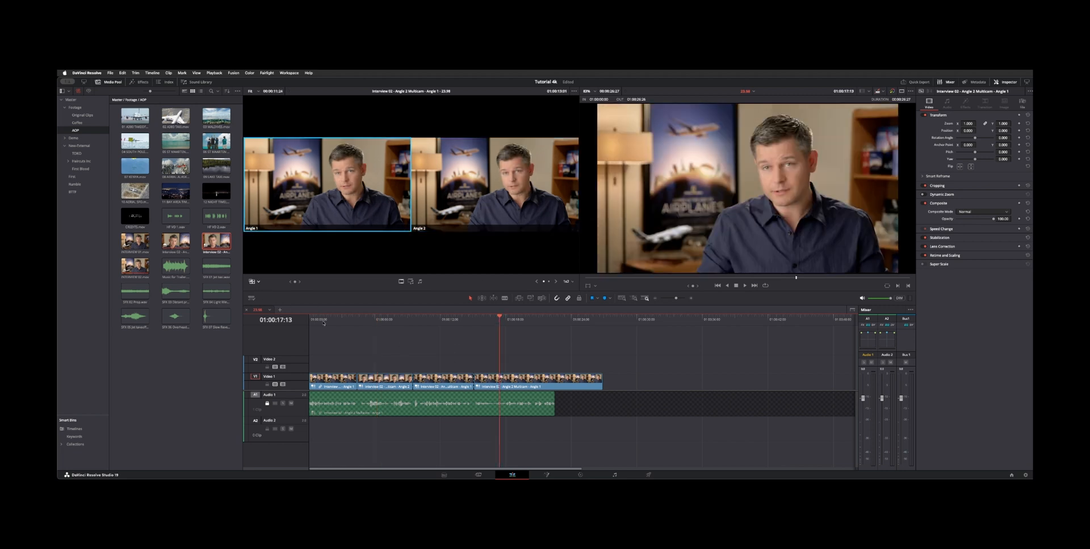
{"action": "key", "text": "Delete"}
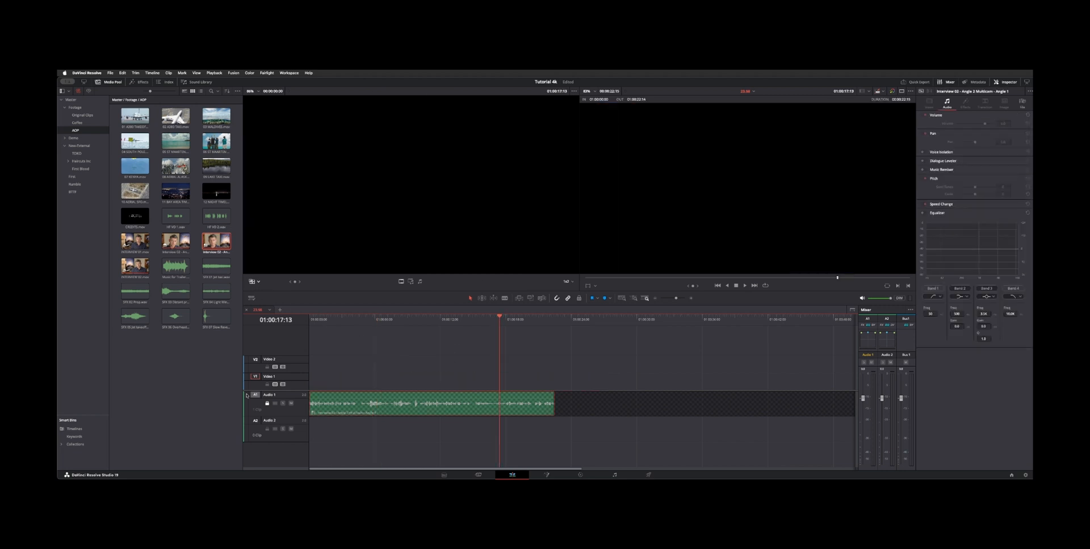
{"action": "key", "text": "Delete"}
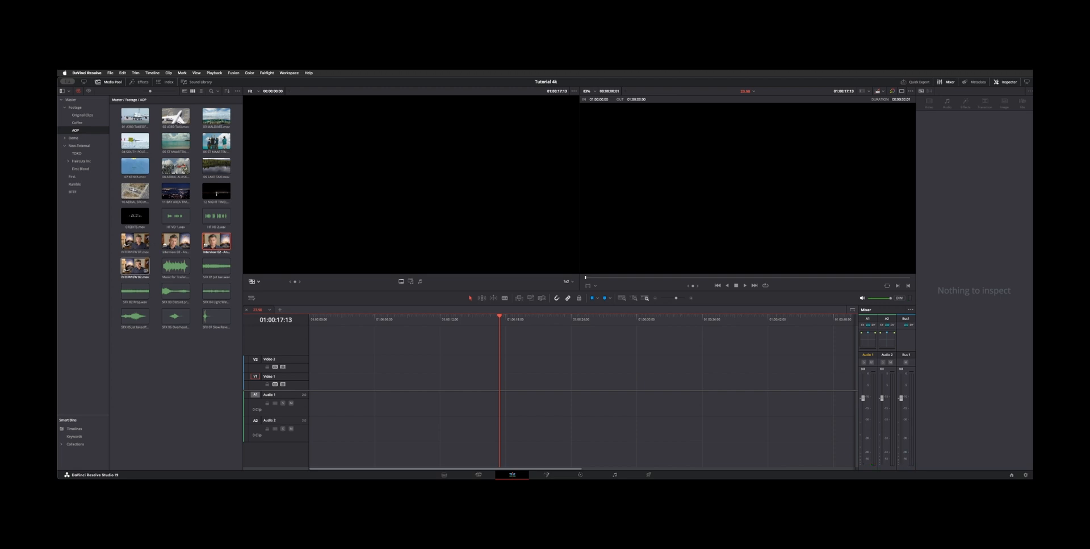
Place INTERVIEW 02.mov on Video 1, flip it horizontally and enlarge it to a close-up framing
{"action": "left_click_drag", "start_coordinate": [135, 266], "coordinate": [366, 397]}
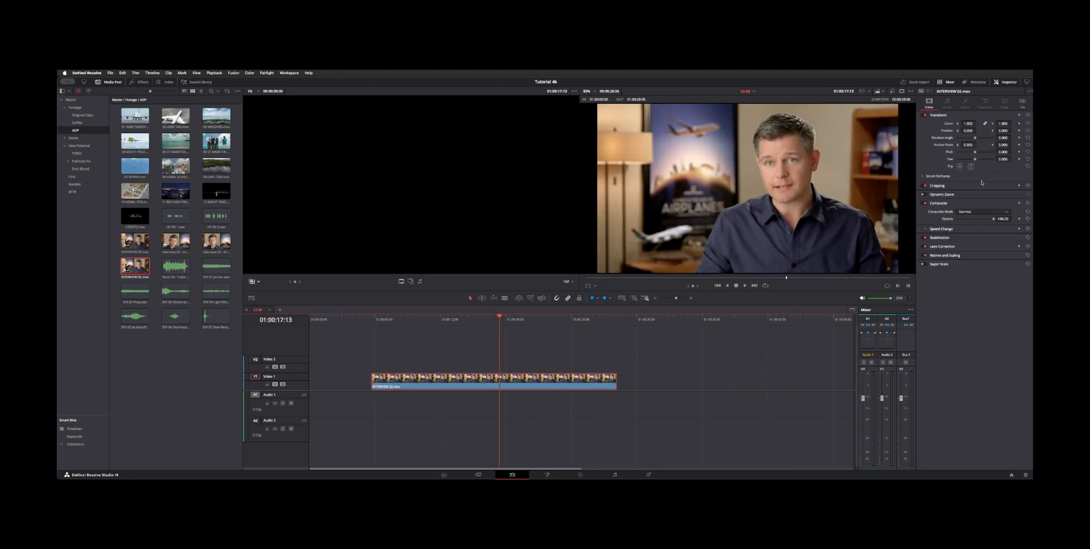
{"action": "left_click", "coordinate": [960, 167]}
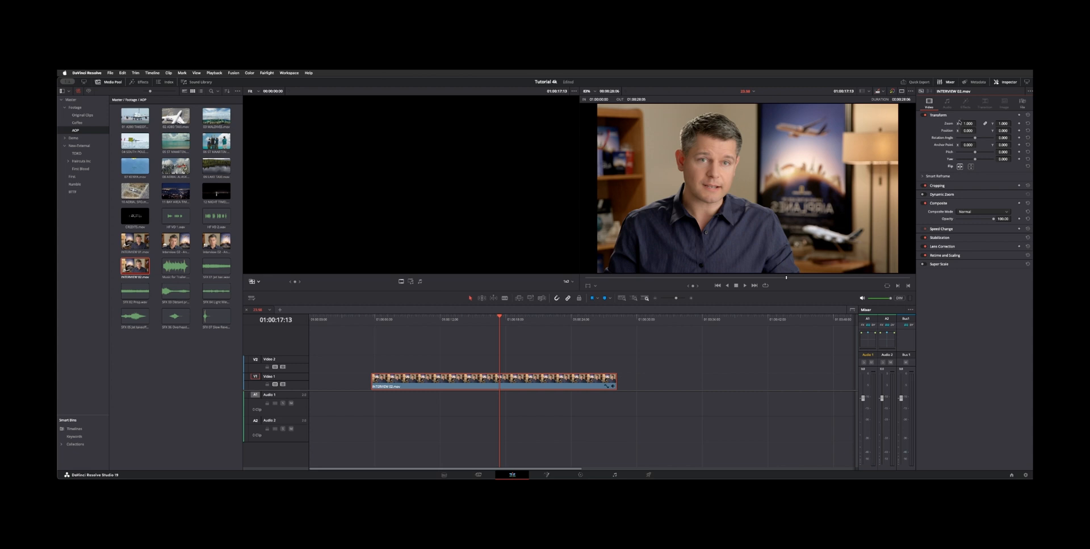
{"action": "left_click_drag", "start_coordinate": [966, 123], "coordinate": [1012, 129]}
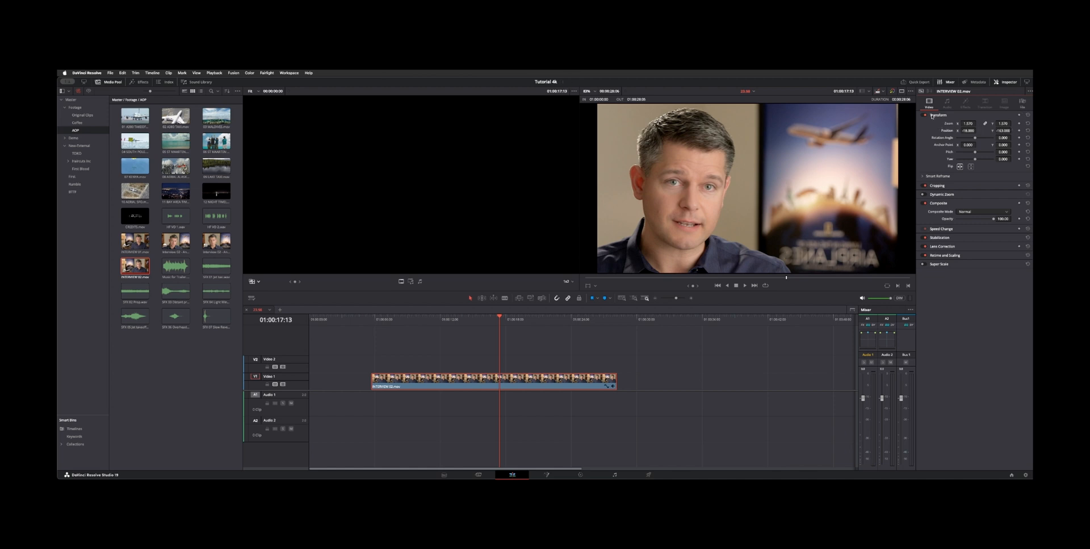
Try to turn the flipped INTERVIEW 02.mov on Video 1 into a new compound clip
{"action": "left_click", "coordinate": [513, 379]}
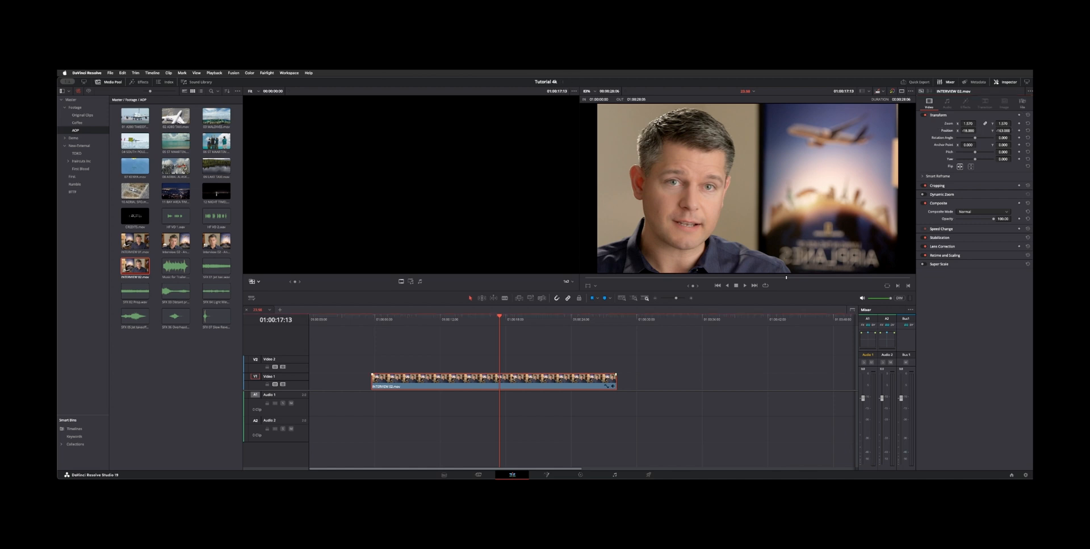
{"action": "right_click", "coordinate": [444, 386]}
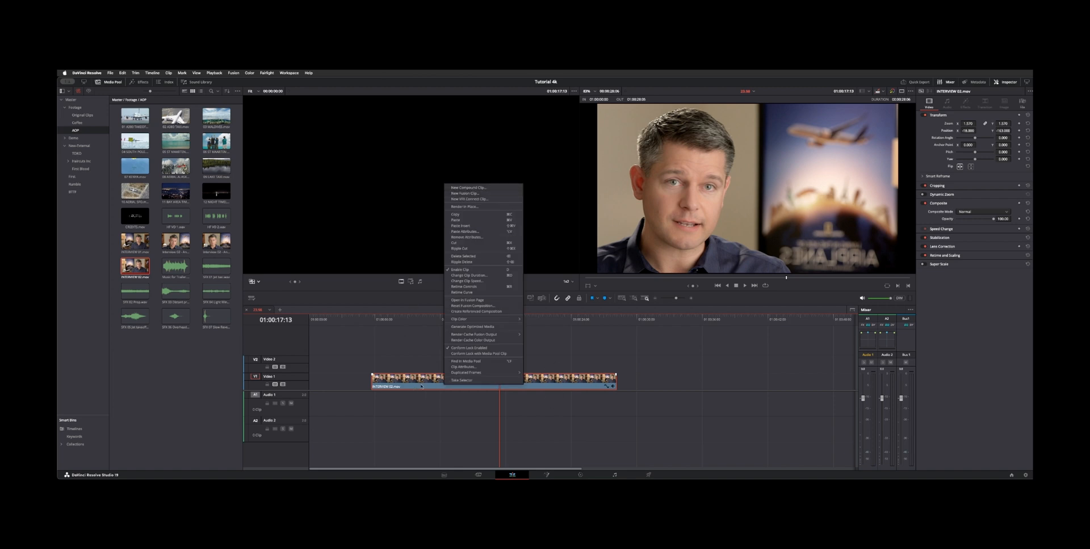
{"action": "left_click", "coordinate": [468, 188]}
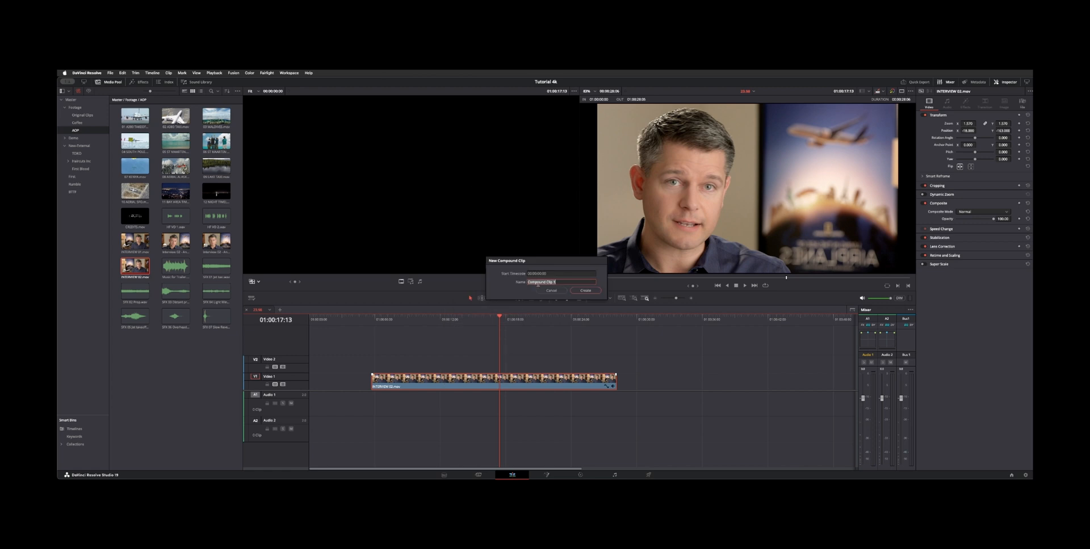
{"action": "key", "text": "Return"}
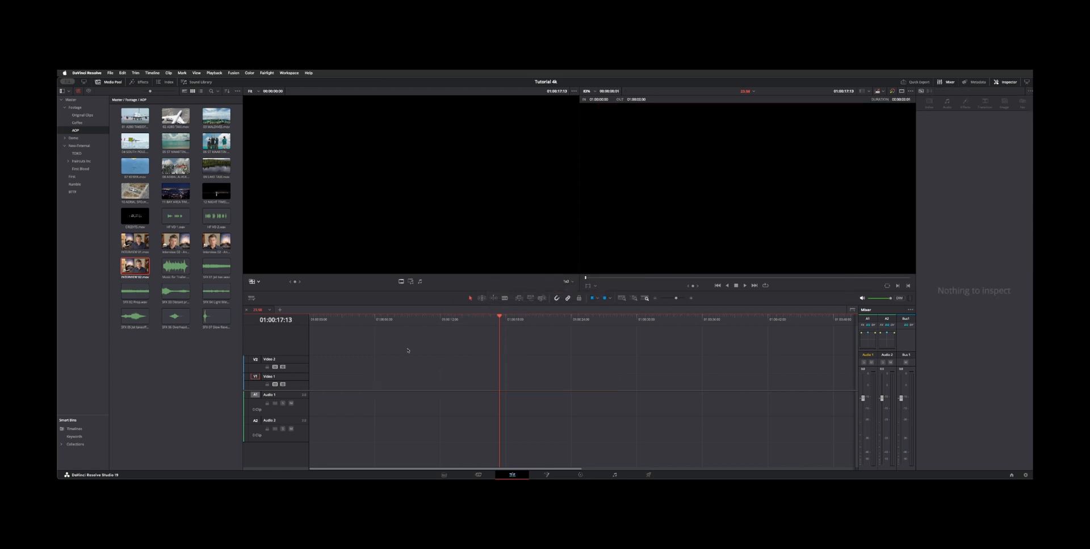
Test the horizontal flip of Interview 02 - Angle 2 on Video 1, and remove the clip from the timeline
{"action": "left_click_drag", "start_coordinate": [224, 253], "coordinate": [407, 391]}
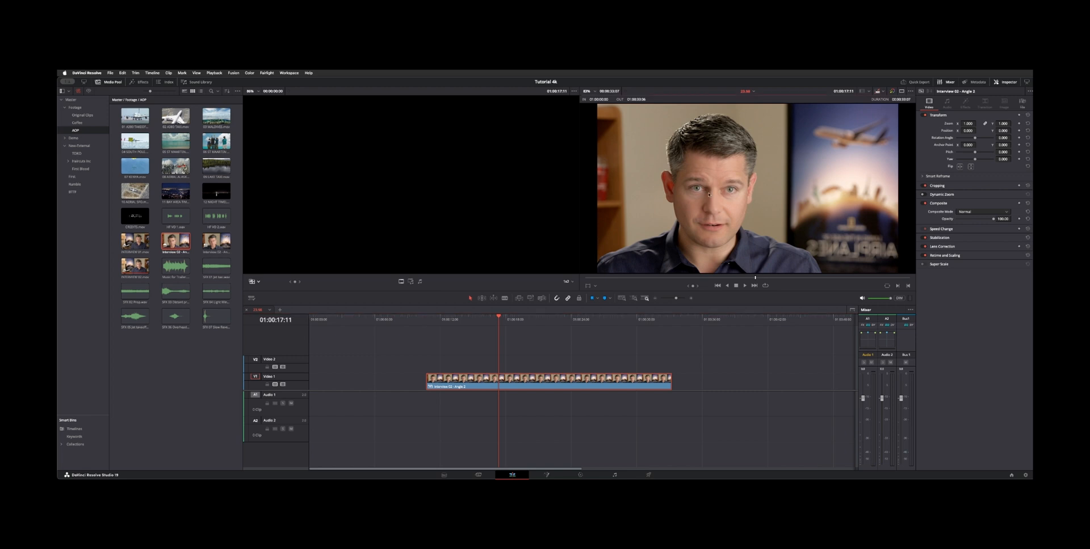
{"action": "left_click", "coordinate": [960, 167]}
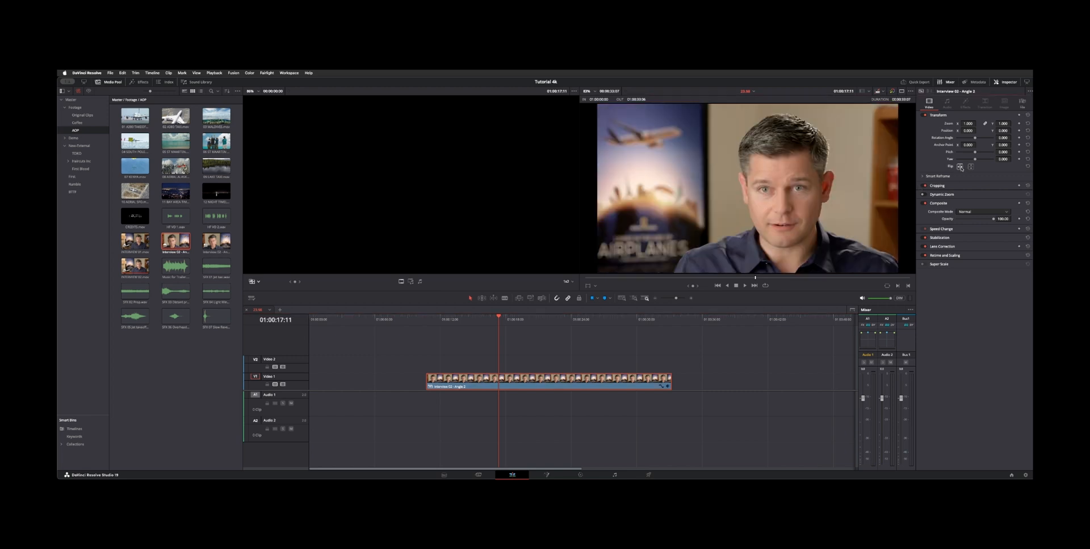
{"action": "left_click", "coordinate": [959, 167]}
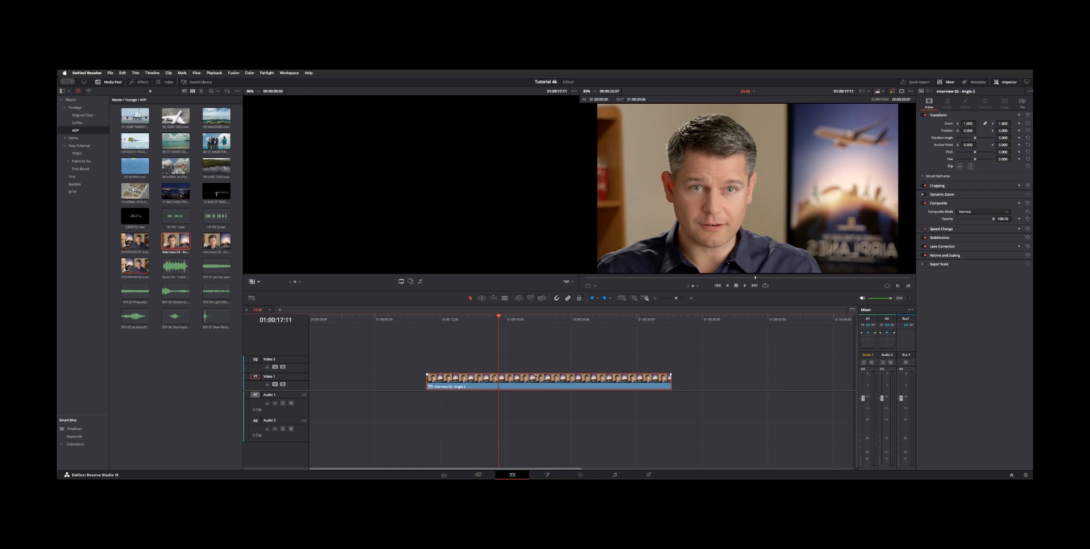
{"action": "key", "text": "Delete"}
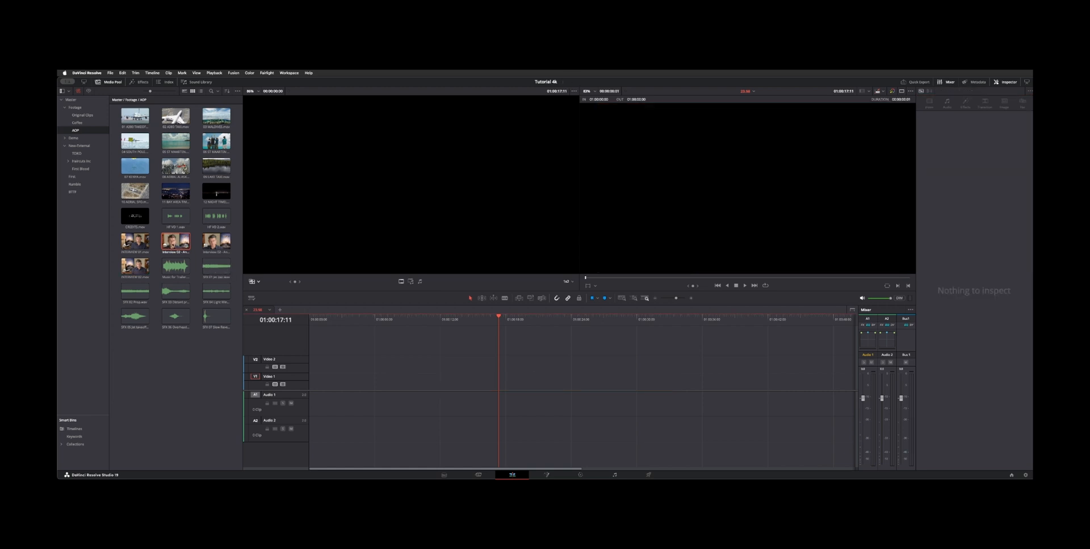
Replace the old Interview 02 multicam clip with a new one made from Interview 02 - Angle 2 and INTERVIEW 02.mov, synced by In point
{"action": "left_click", "coordinate": [216, 241]}
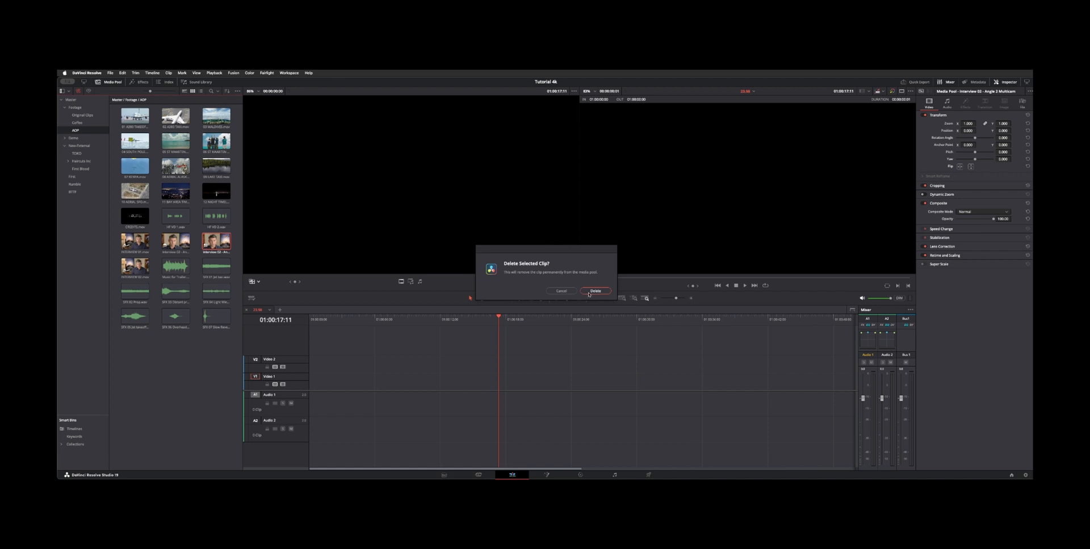
{"action": "left_click", "coordinate": [593, 294]}
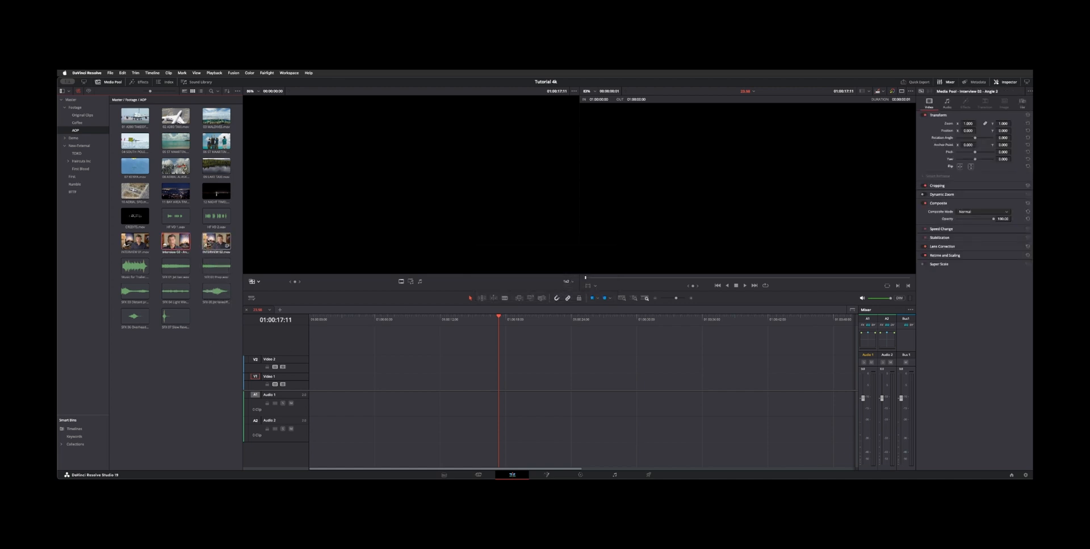
{"action": "left_click", "coordinate": [216, 241], "text": "super"}
{"action": "right_click", "coordinate": [209, 243]}
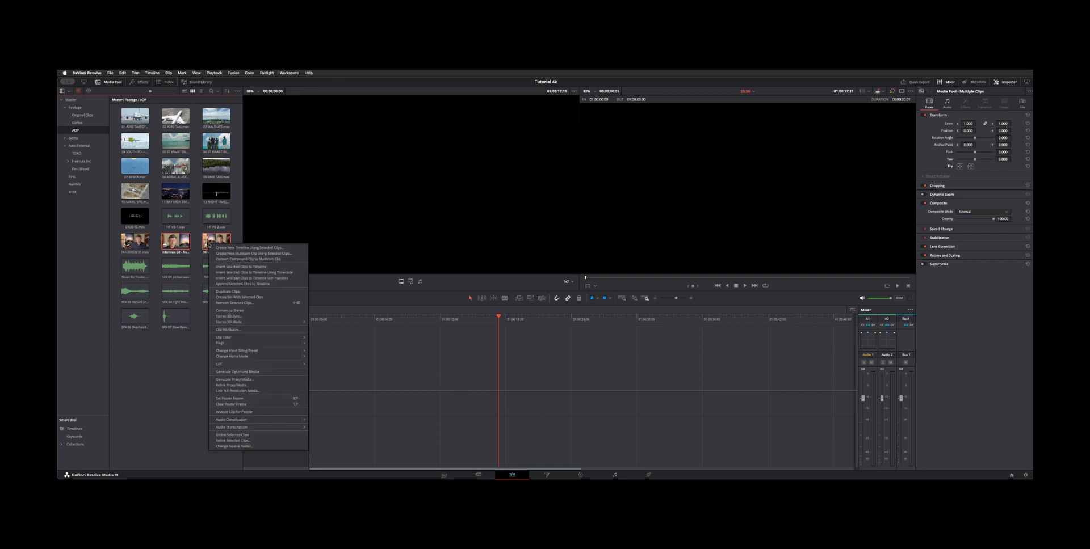
{"action": "left_click", "coordinate": [216, 253]}
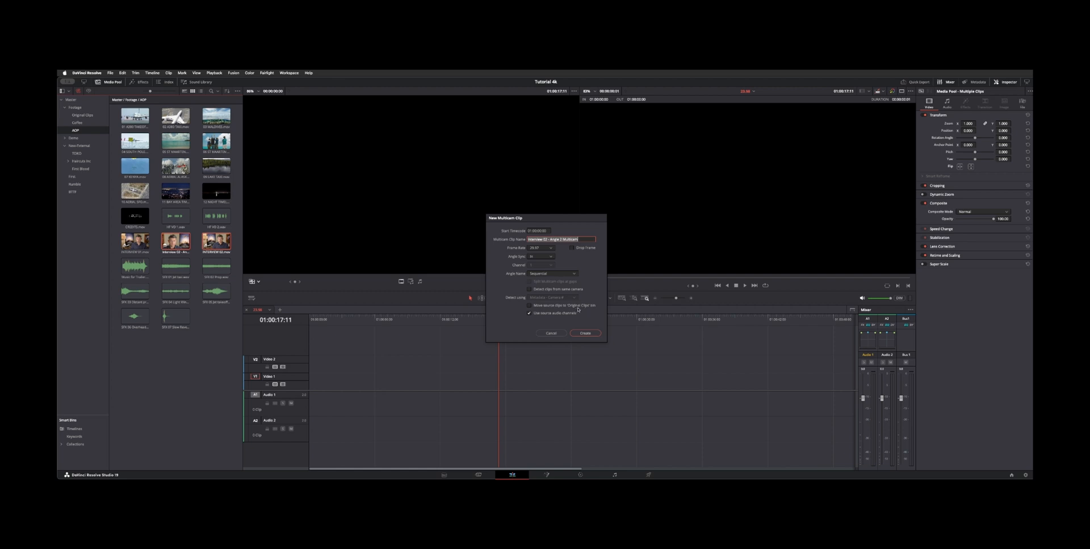
{"action": "left_click", "coordinate": [585, 334]}
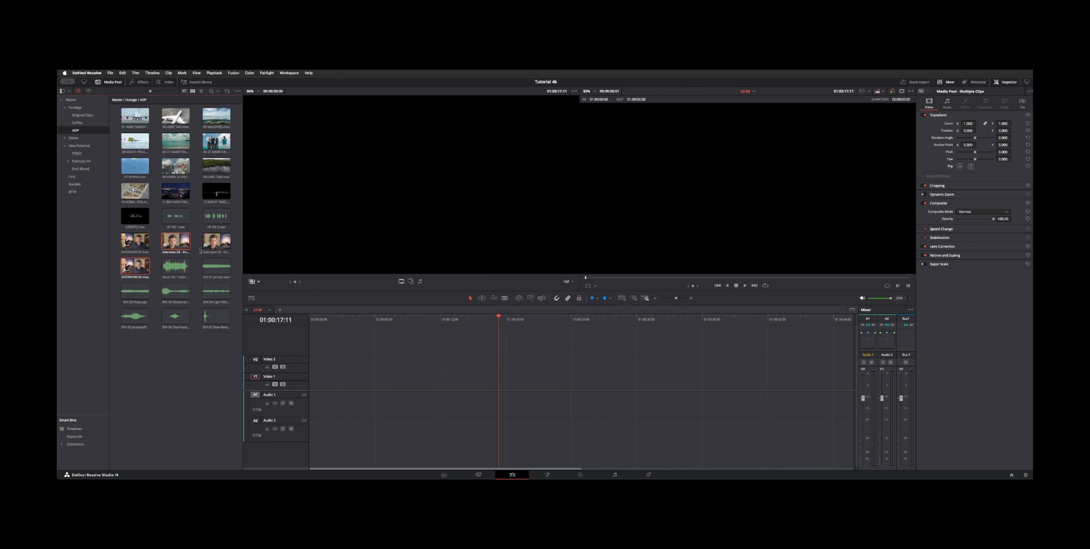
Open the new multicam clip in the timeline and check which clip sits on each angle track
{"action": "left_click", "coordinate": [207, 246]}
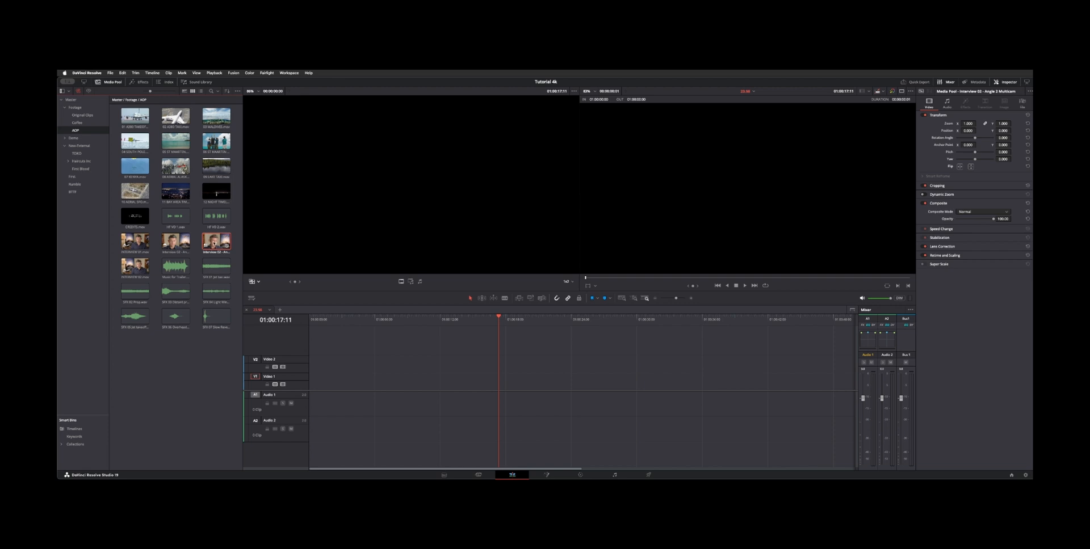
{"action": "right_click", "coordinate": [215, 243]}
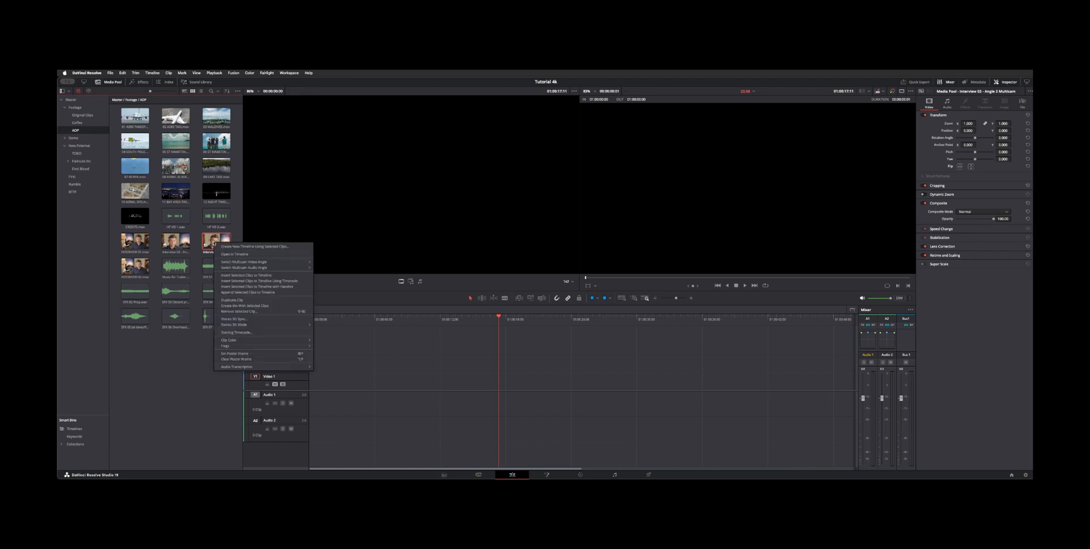
{"action": "left_click", "coordinate": [248, 254]}
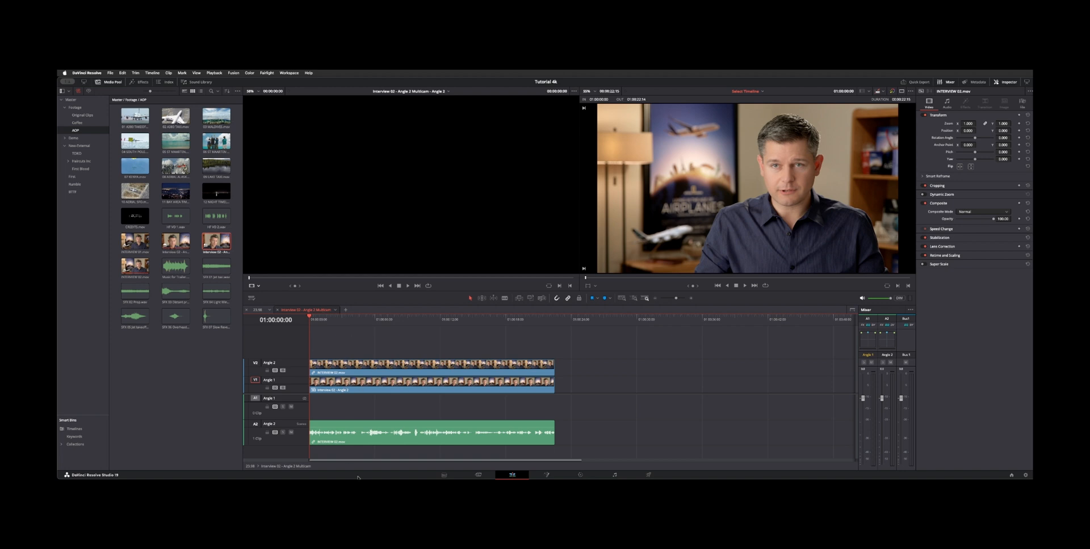
{"action": "left_click", "coordinate": [346, 382]}
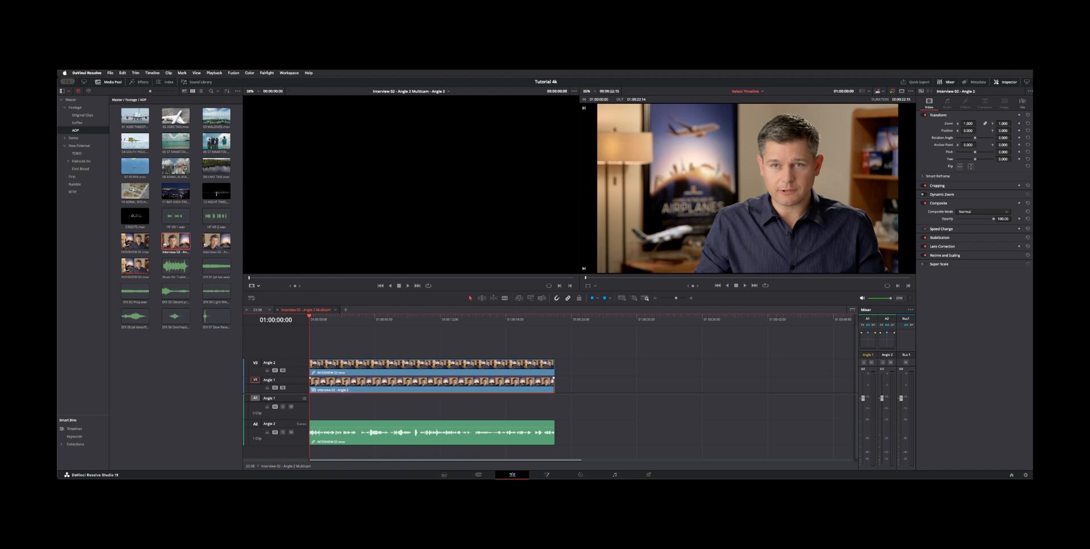
{"action": "left_click", "coordinate": [346, 361]}
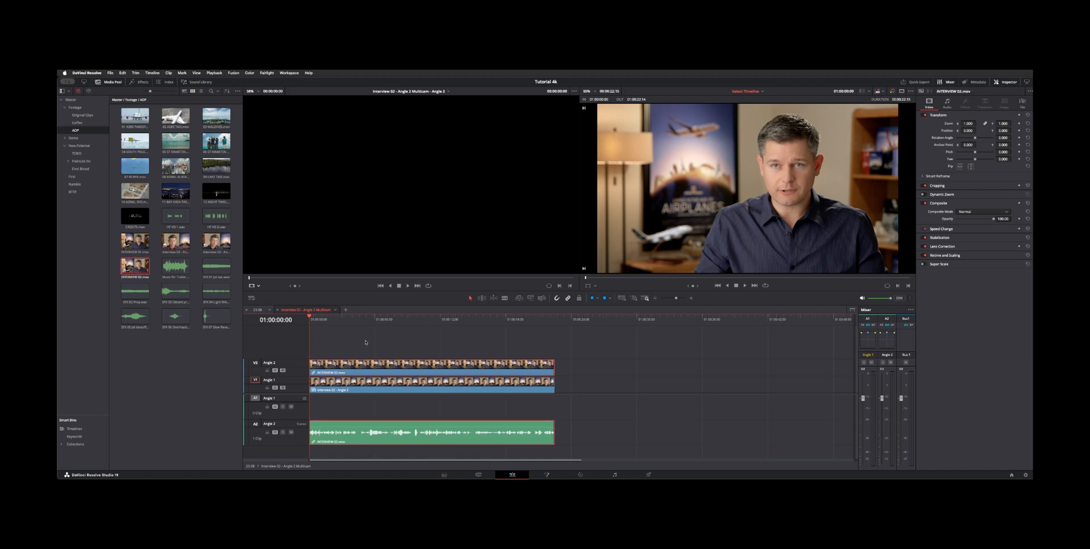
Swap the multicam angles so INTERVIEW 02.mov with its audio is on Angle 1 and Interview 02 - Angle 2 is on Angle 2
{"action": "left_click", "coordinate": [356, 320]}
{"action": "left_click_drag", "start_coordinate": [398, 389], "coordinate": [651, 389]}
{"action": "left_click_drag", "start_coordinate": [500, 364], "coordinate": [501, 382]}
{"action": "left_click", "coordinate": [469, 437]}
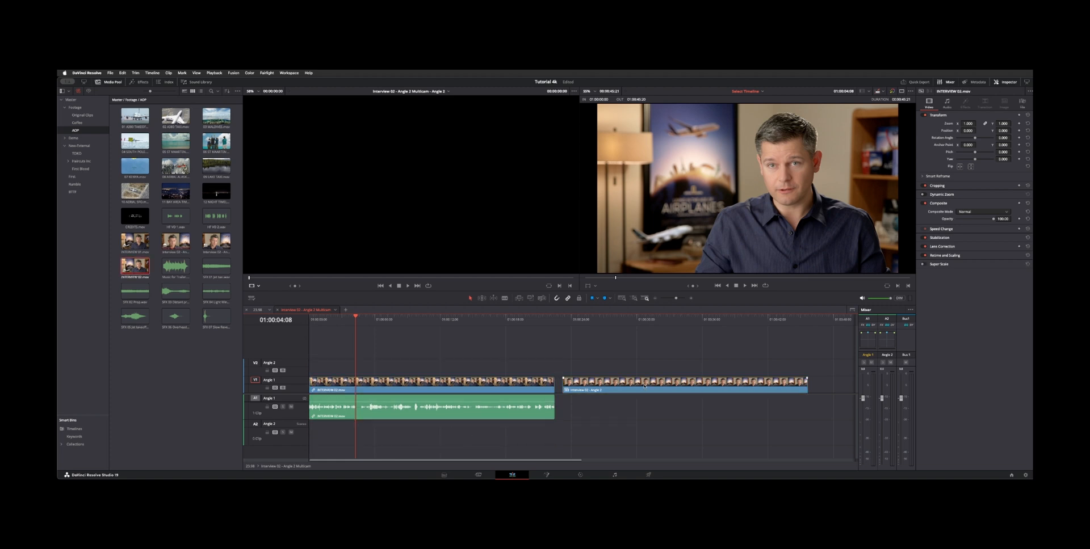
{"action": "left_click_drag", "start_coordinate": [644, 385], "coordinate": [391, 368]}
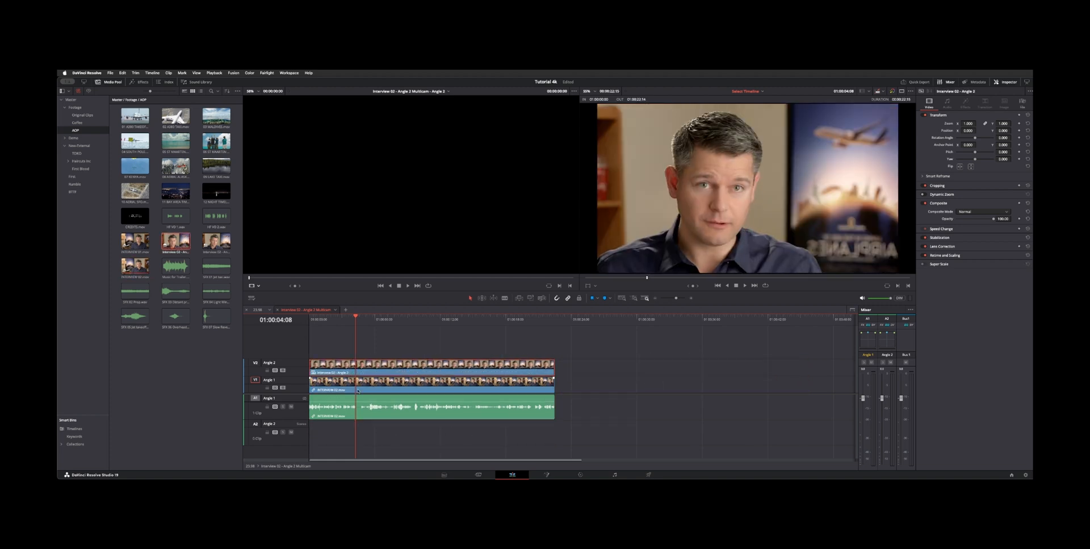
{"action": "left_click", "coordinate": [377, 420]}
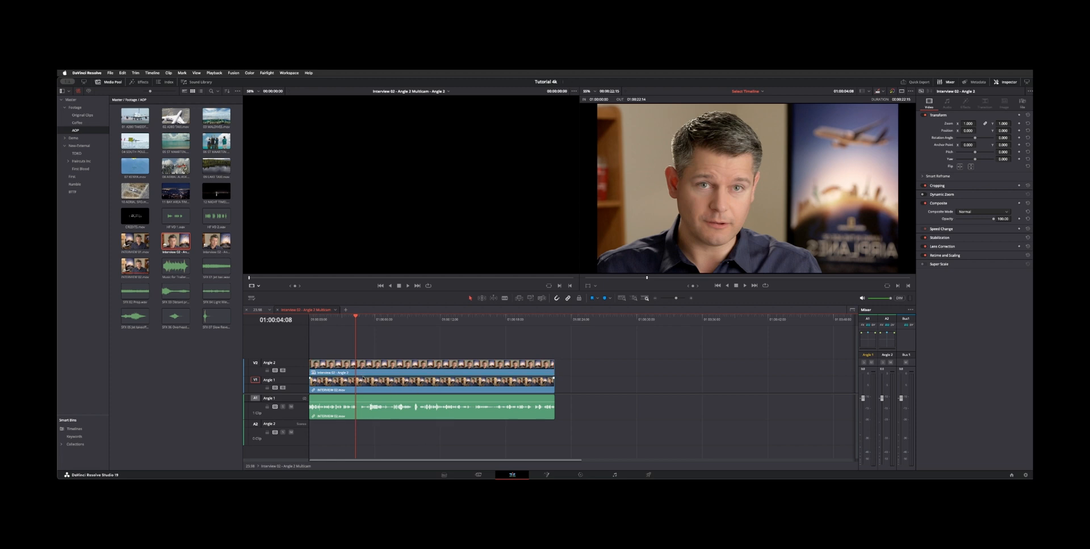
Play and scrub through the rearranged multicam angles to check the Angle 2 close-up against the audio
{"action": "left_click", "coordinate": [357, 413]}
{"action": "left_click", "coordinate": [354, 363]}
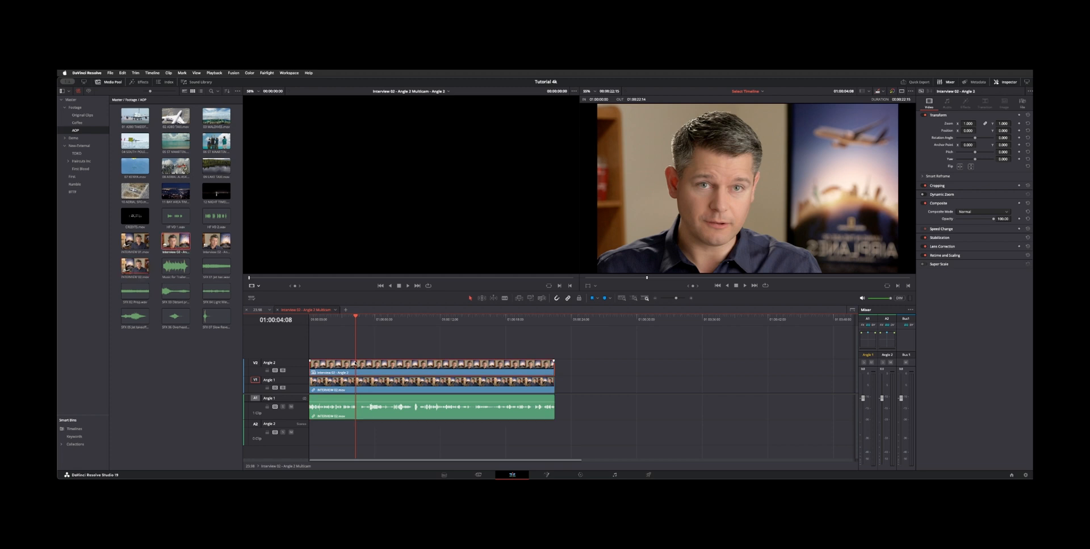
{"action": "key", "text": "space"}
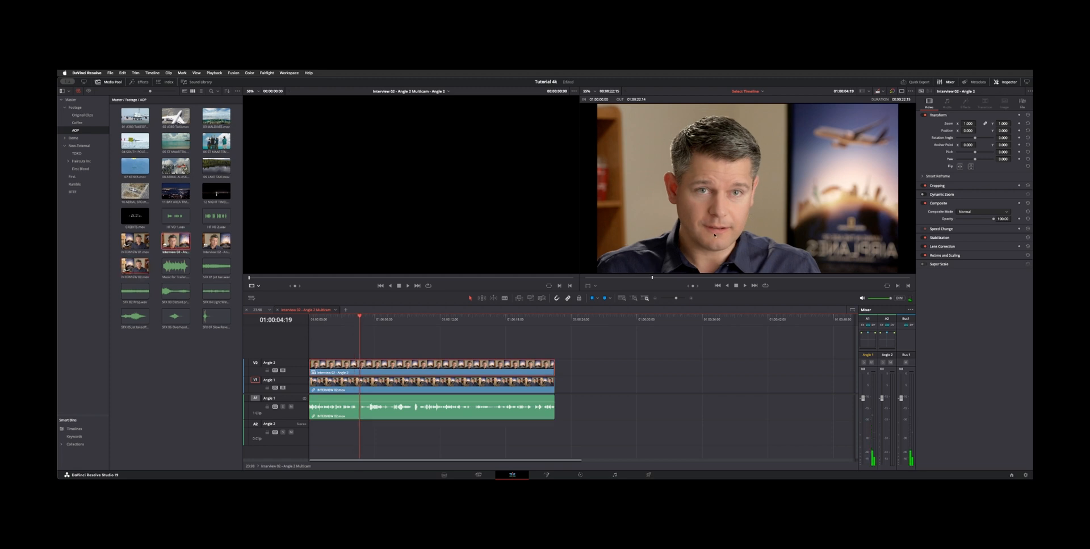
{"action": "left_click", "coordinate": [381, 365]}
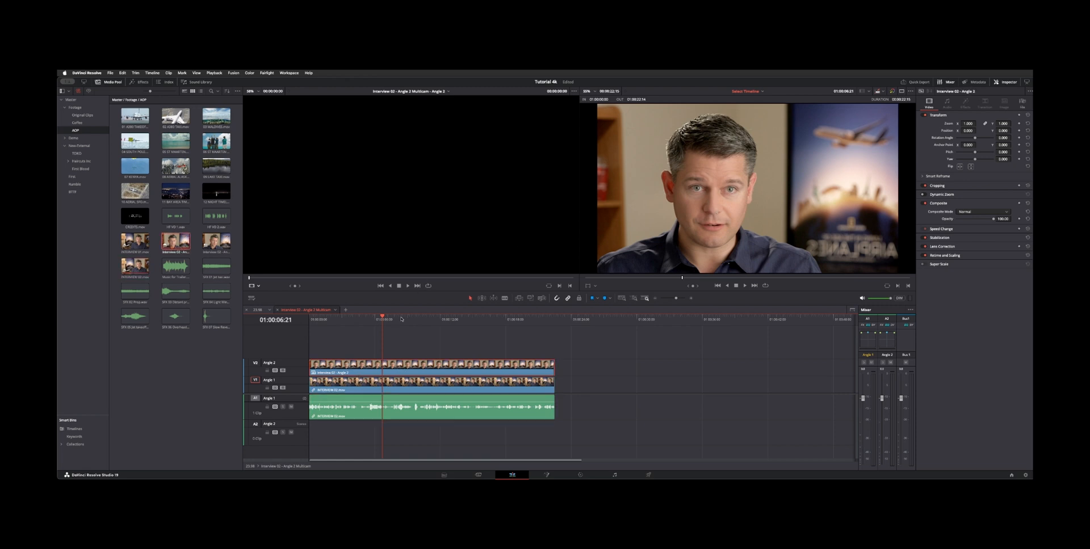
{"action": "left_click_drag", "start_coordinate": [401, 320], "coordinate": [426, 335]}
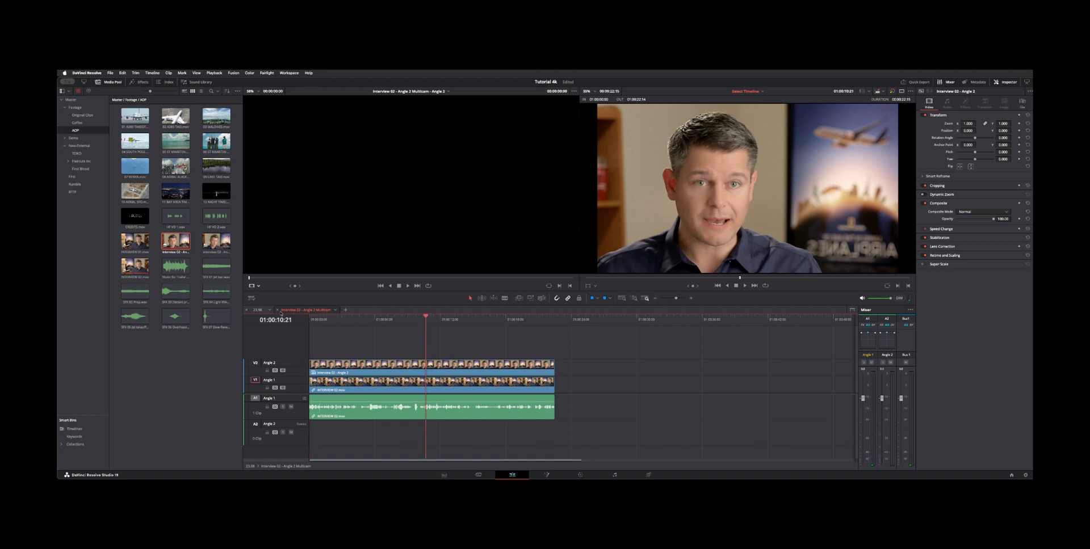
Return to the empty main timeline and load the Interview 02 multicam clip into the source viewer
{"action": "left_click", "coordinate": [278, 310]}
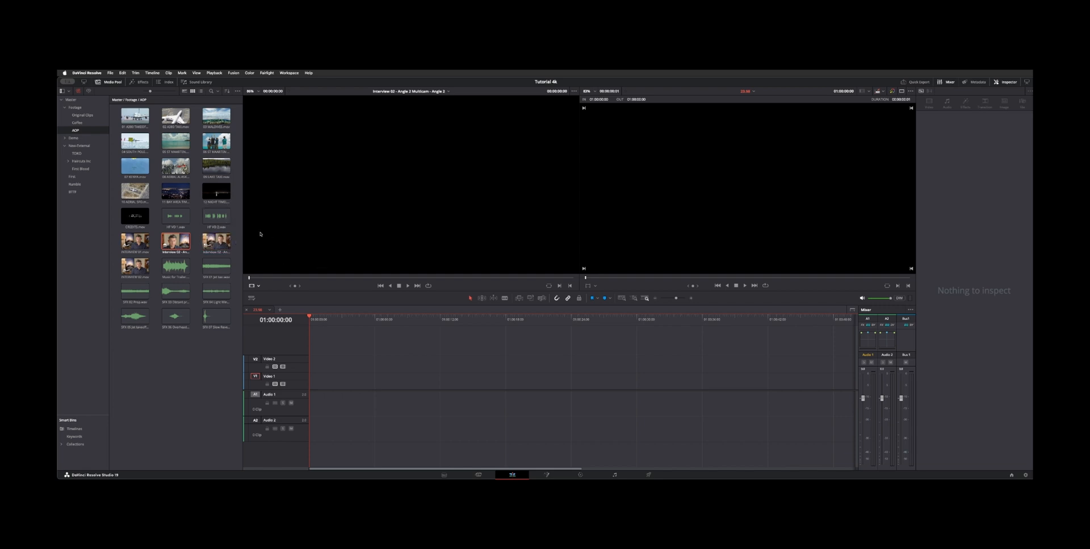
{"action": "left_click_drag", "start_coordinate": [216, 241], "coordinate": [371, 198]}
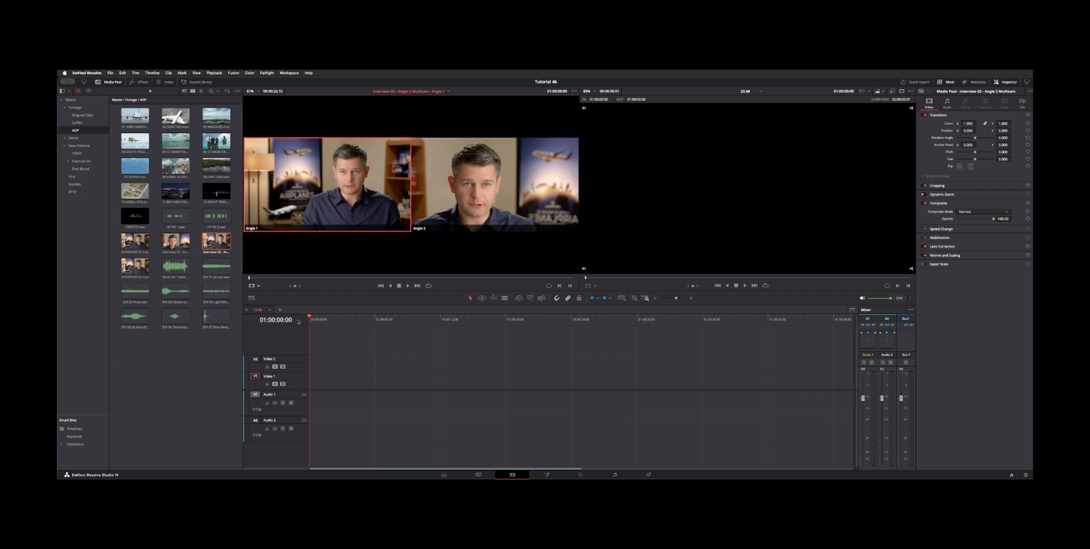
Load the Interview 02 multicam clip in the source viewer and place it on Video 1 and Audio 1 at the timeline start
{"action": "left_click", "coordinate": [253, 285]}
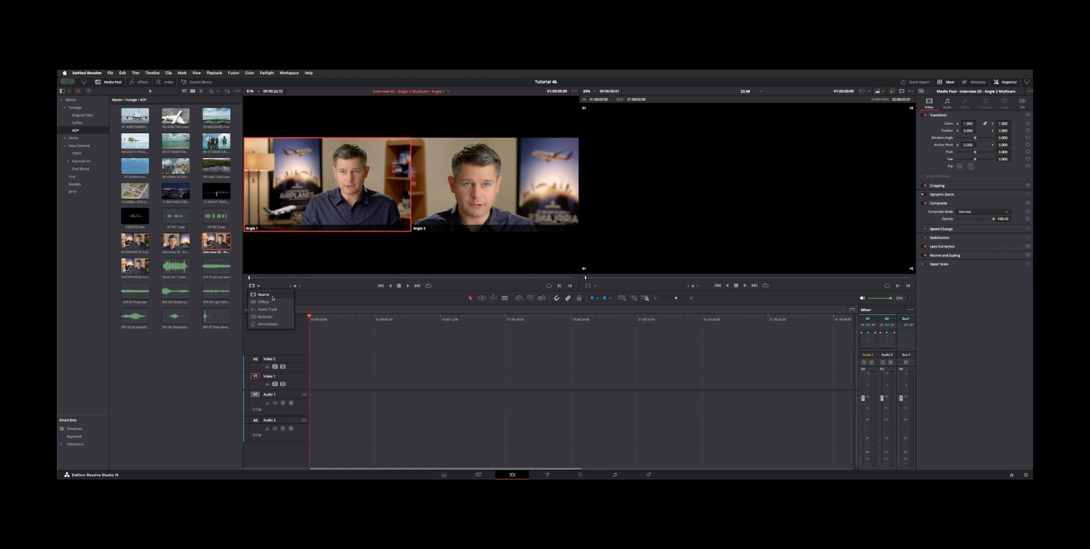
{"action": "left_click", "coordinate": [272, 295]}
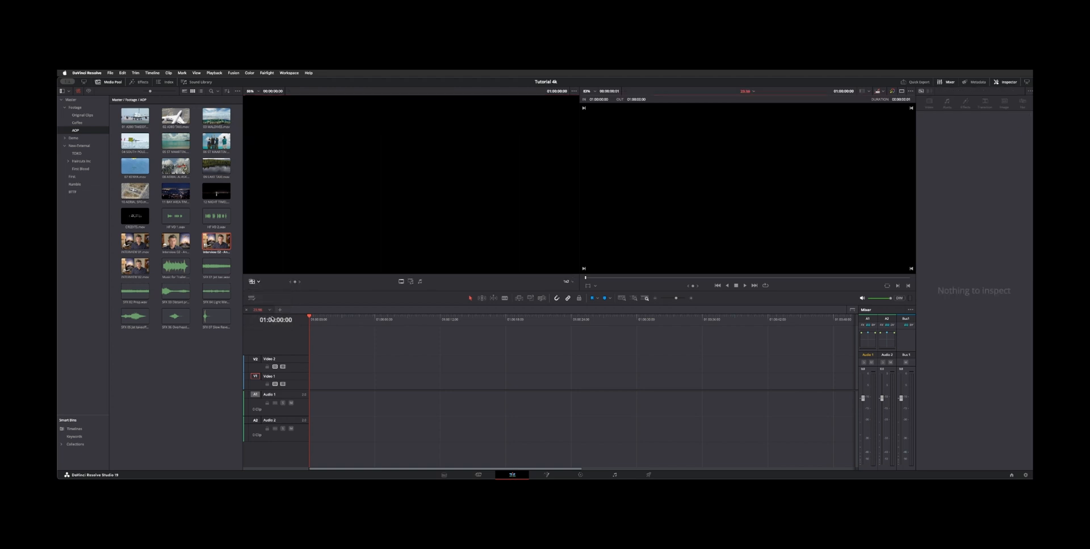
{"action": "double_click", "coordinate": [216, 241]}
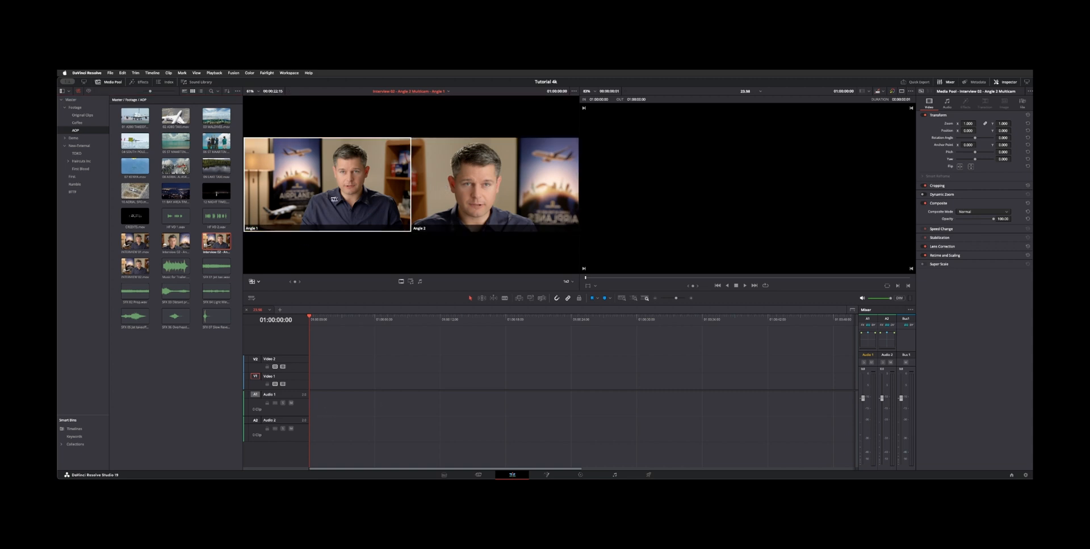
{"action": "left_click_drag", "start_coordinate": [327, 185], "coordinate": [319, 390]}
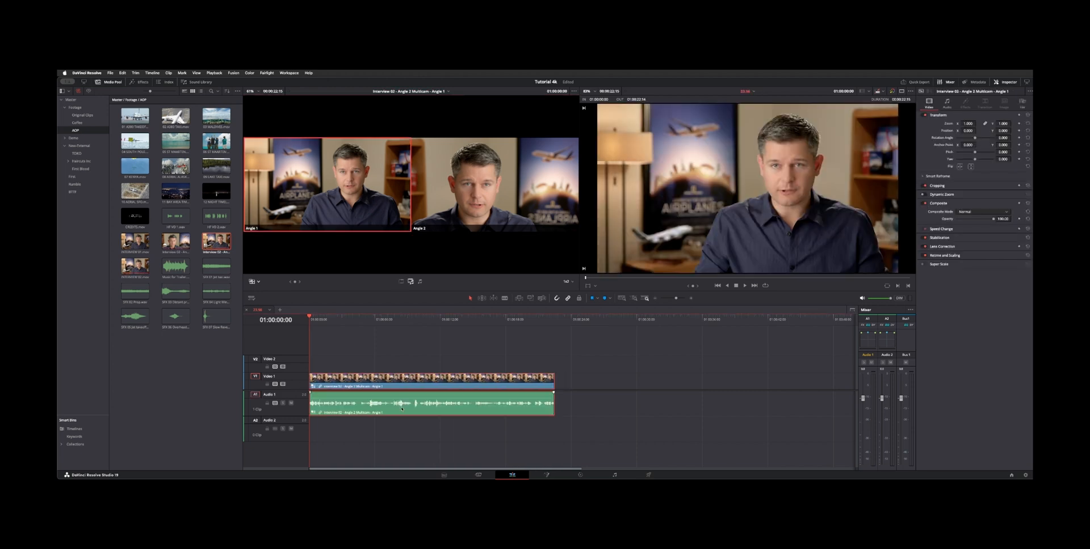
Lock the Audio 1 track so only the multicam video is affected by cuts
{"action": "left_click", "coordinate": [272, 413]}
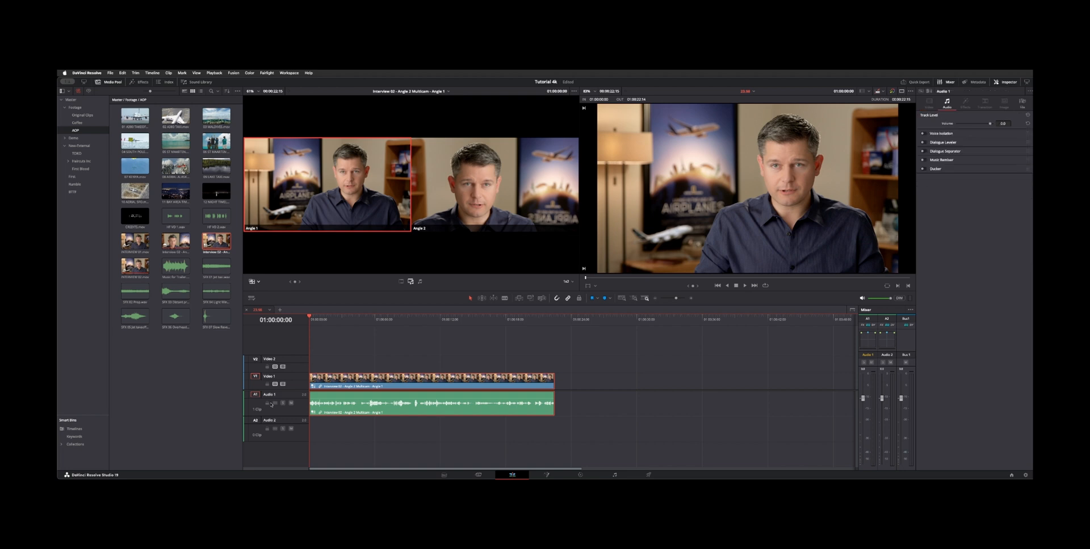
{"action": "left_click", "coordinate": [267, 403]}
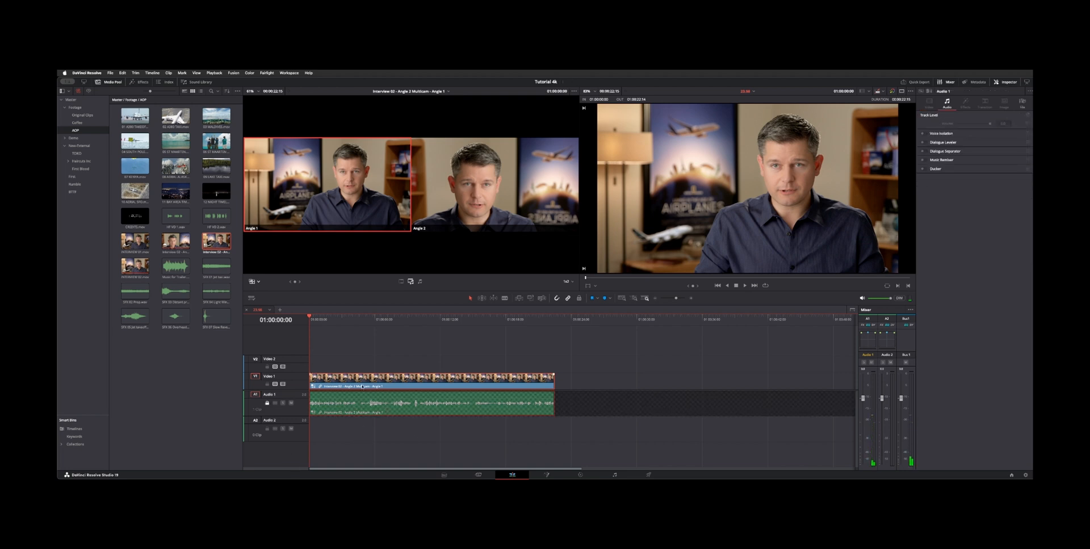
{"action": "left_click", "coordinate": [365, 353]}
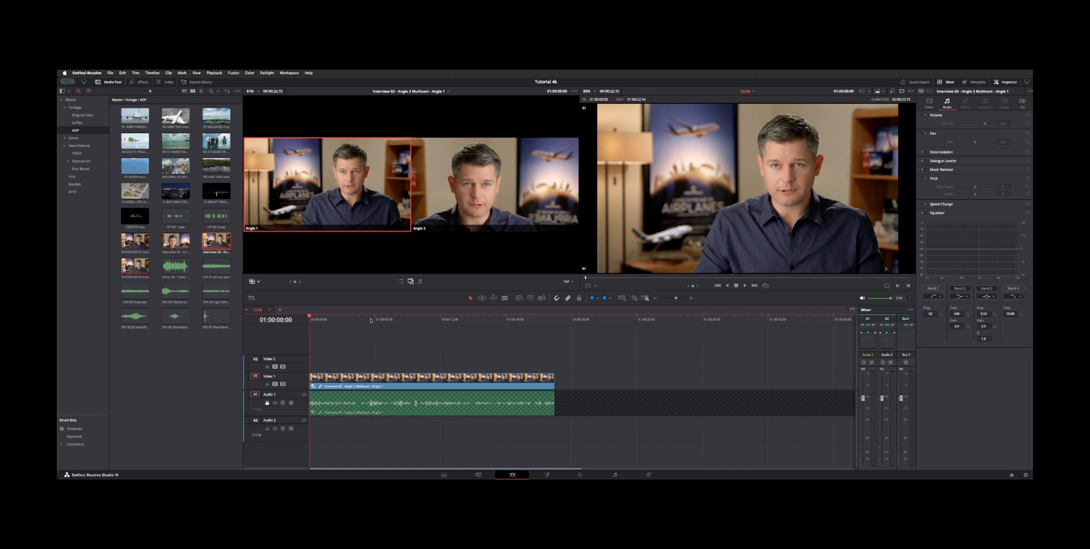
Play part of the timeline clip and switch the source viewer to Multicam mode so the angles follow the timeline
{"action": "left_click", "coordinate": [338, 321]}
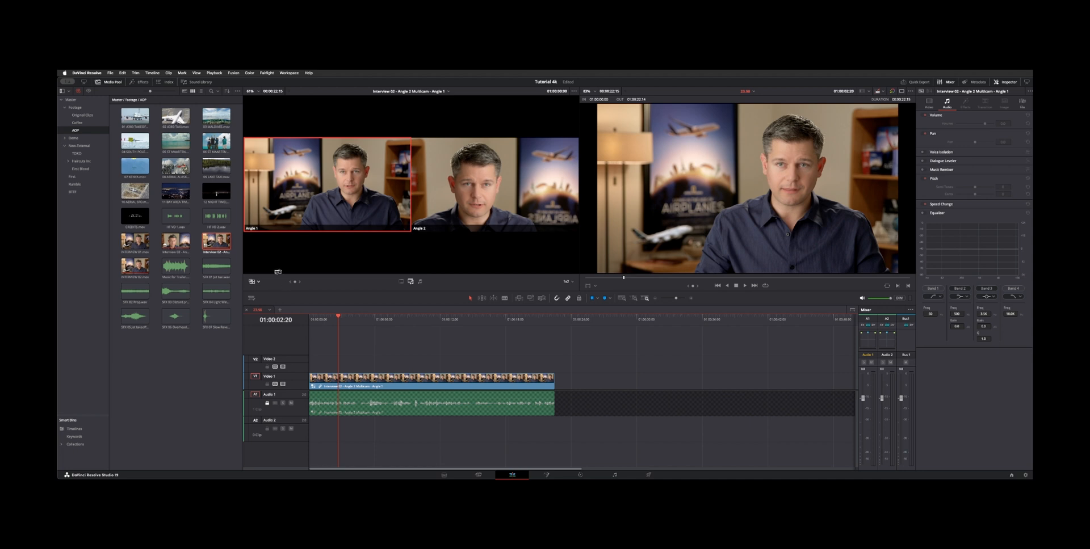
{"action": "left_click", "coordinate": [260, 284]}
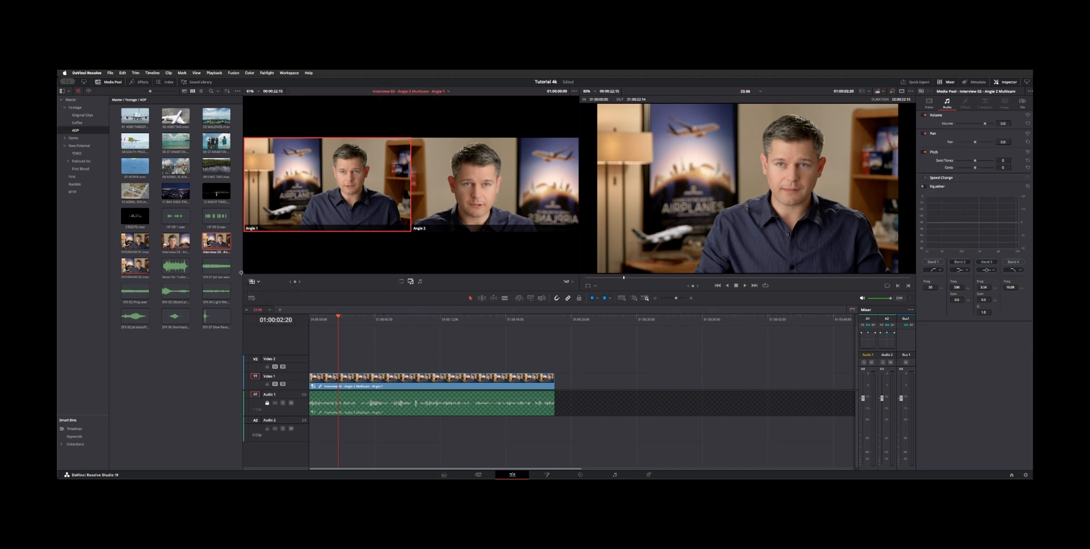
{"action": "left_click_drag", "start_coordinate": [216, 244], "coordinate": [352, 219]}
{"action": "key", "text": "space"}
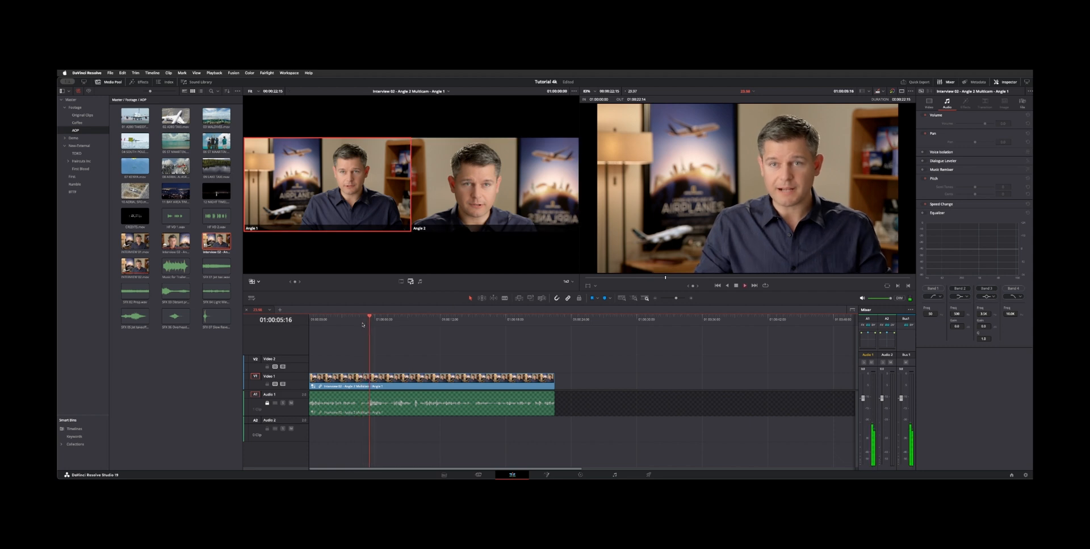
{"action": "left_click", "coordinate": [258, 283]}
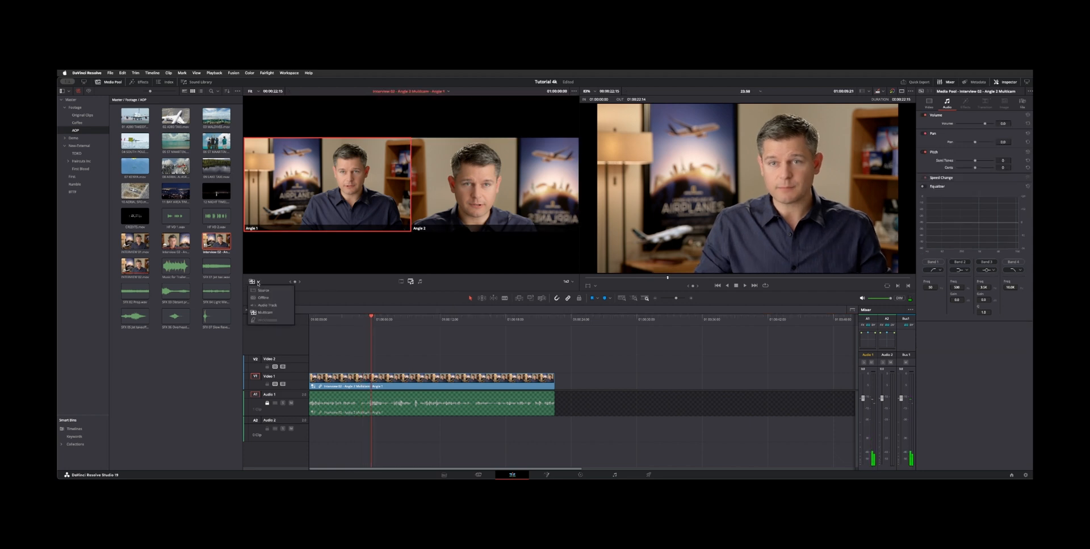
{"action": "left_click", "coordinate": [262, 297]}
{"action": "left_click", "coordinate": [259, 286]}
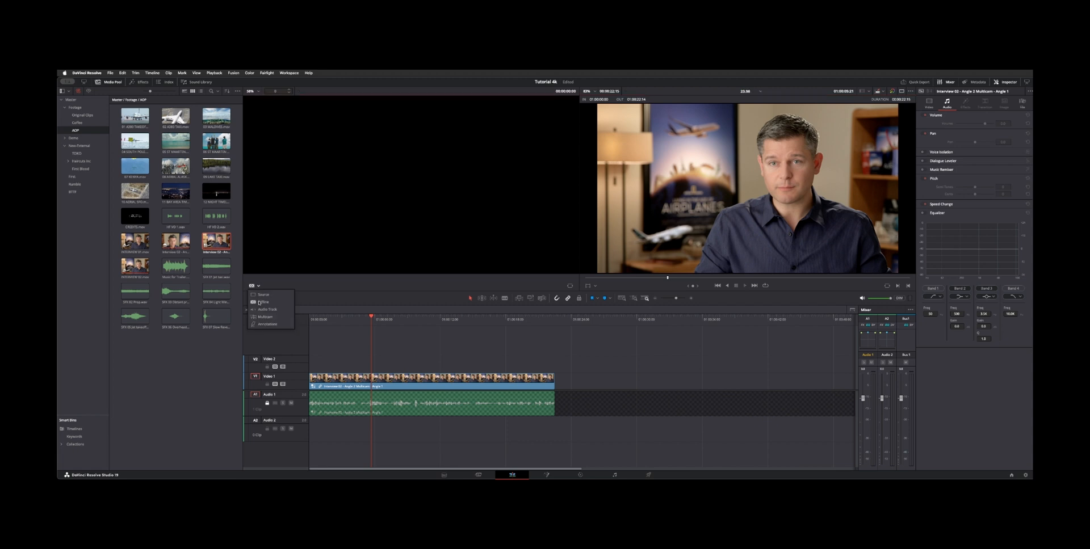
{"action": "left_click", "coordinate": [259, 318]}
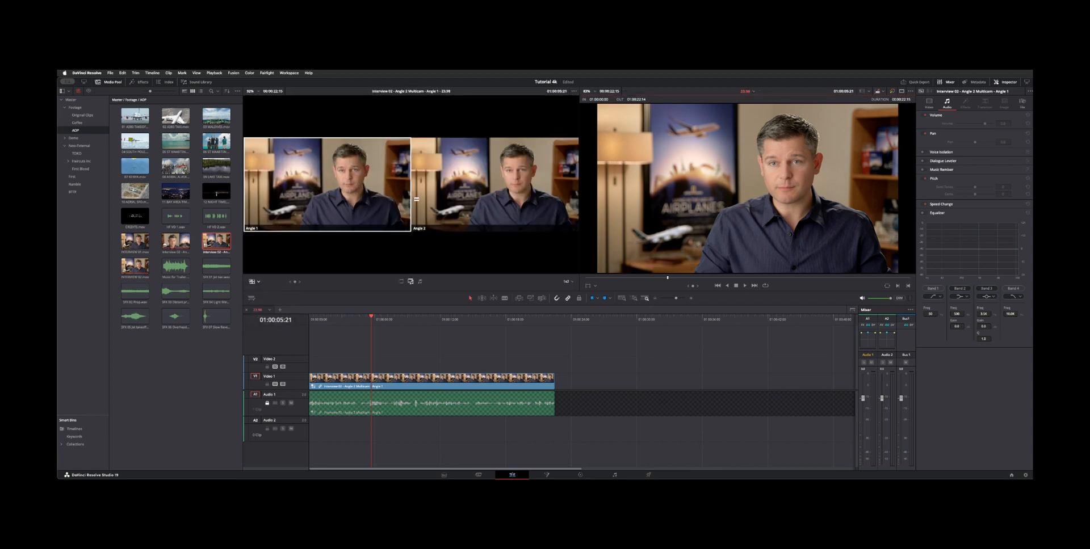
Find the cut point at 01:00:04:17 in the interview and cut the multicam video to Angle 2 there
{"action": "left_click_drag", "start_coordinate": [371, 318], "coordinate": [355, 320]}
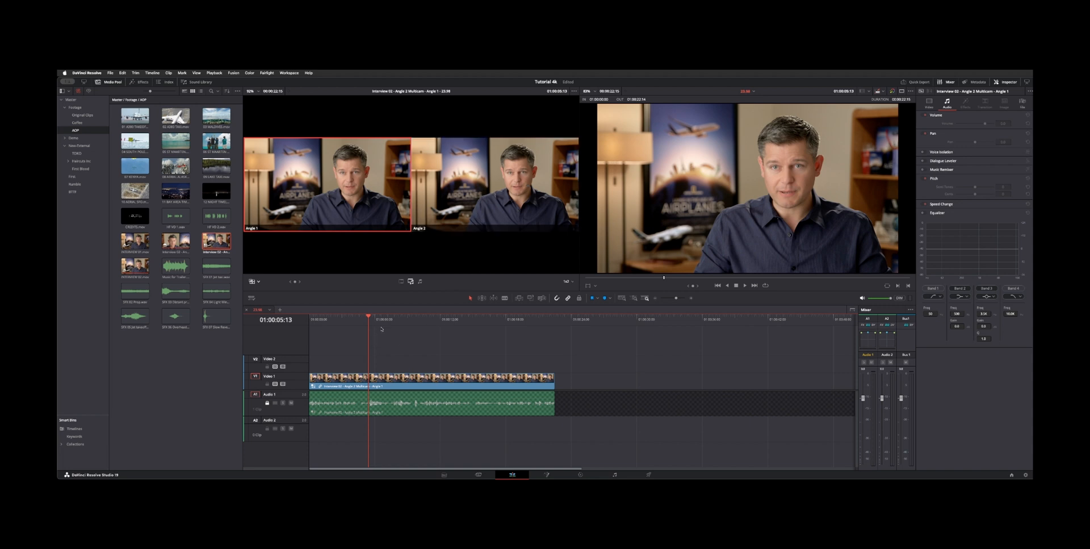
{"action": "left_click", "coordinate": [352, 320]}
{"action": "key", "text": "space"}
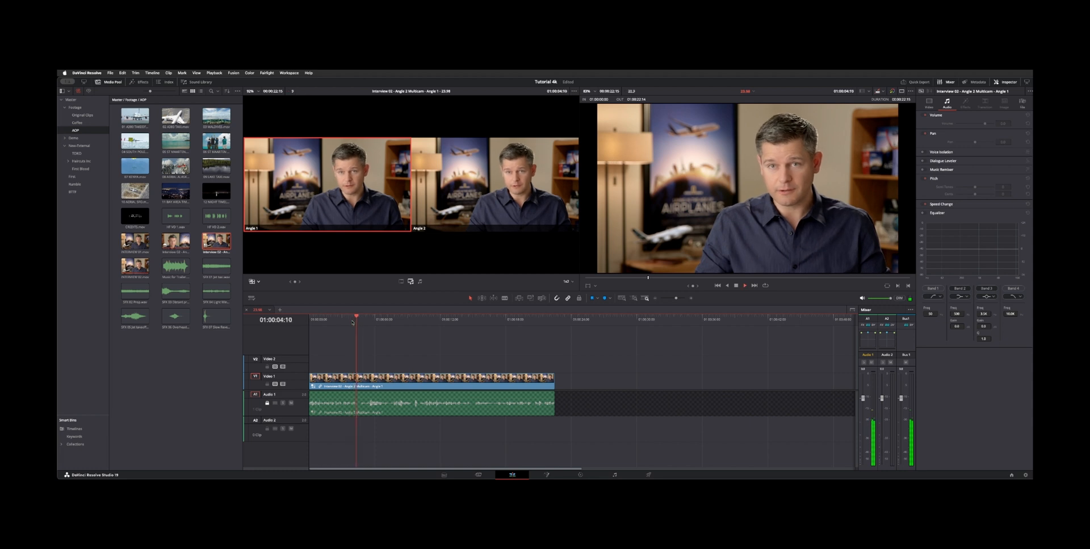
{"action": "key", "text": "super+equal"}
{"action": "key", "text": "Left"}
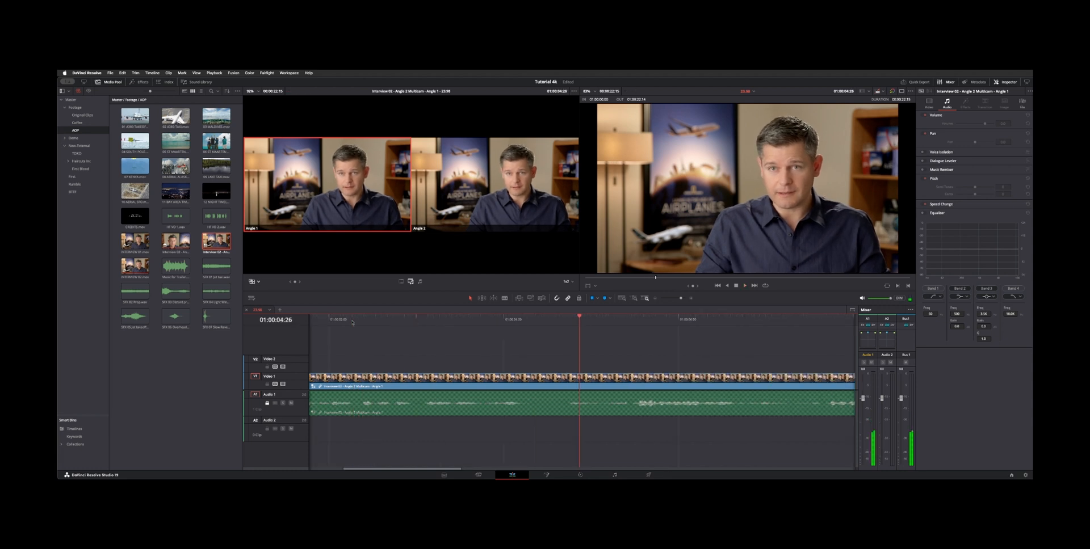
{"action": "left_click", "coordinate": [554, 319]}
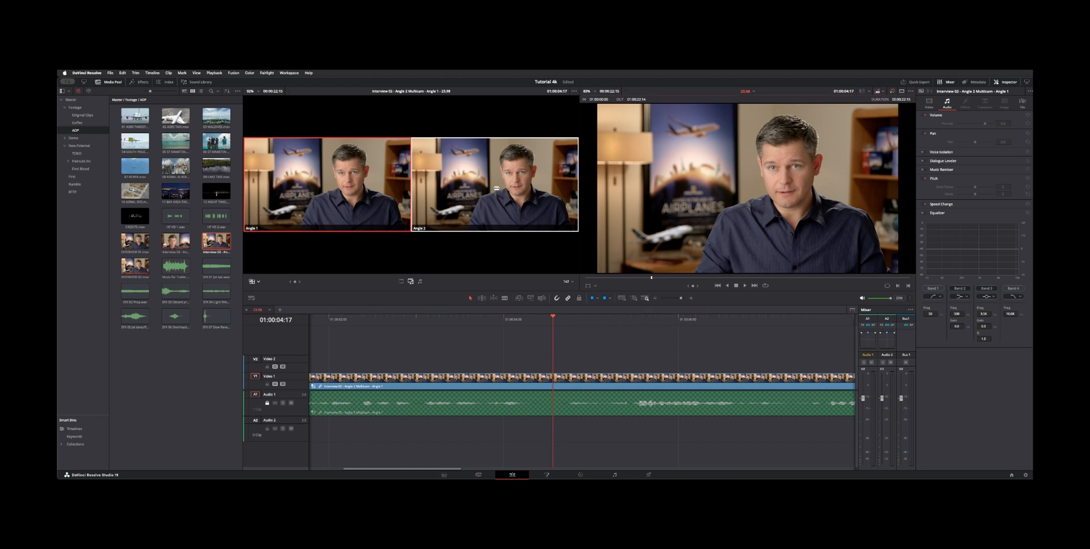
{"action": "left_click", "coordinate": [548, 382]}
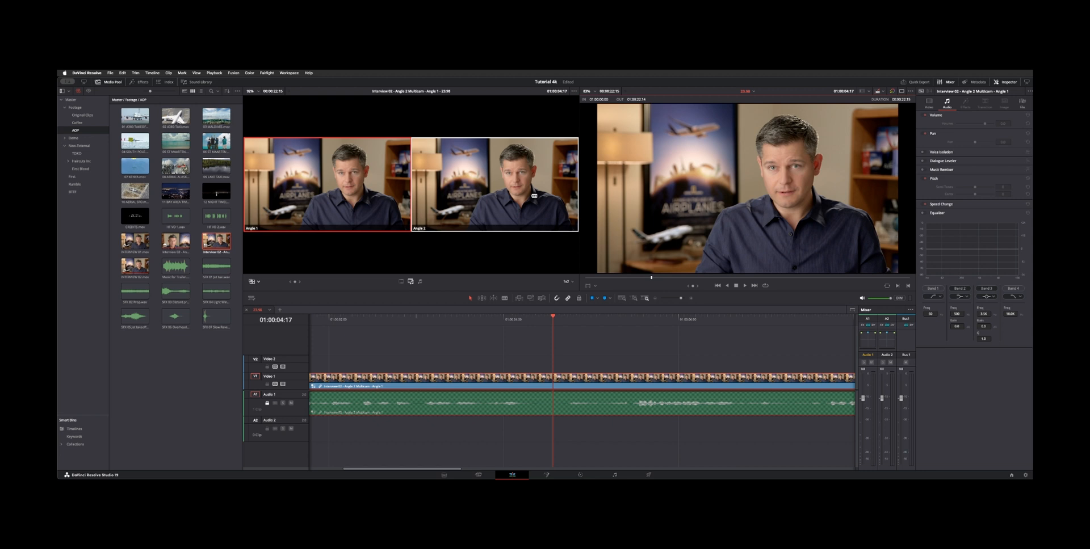
{"action": "left_click", "coordinate": [534, 195]}
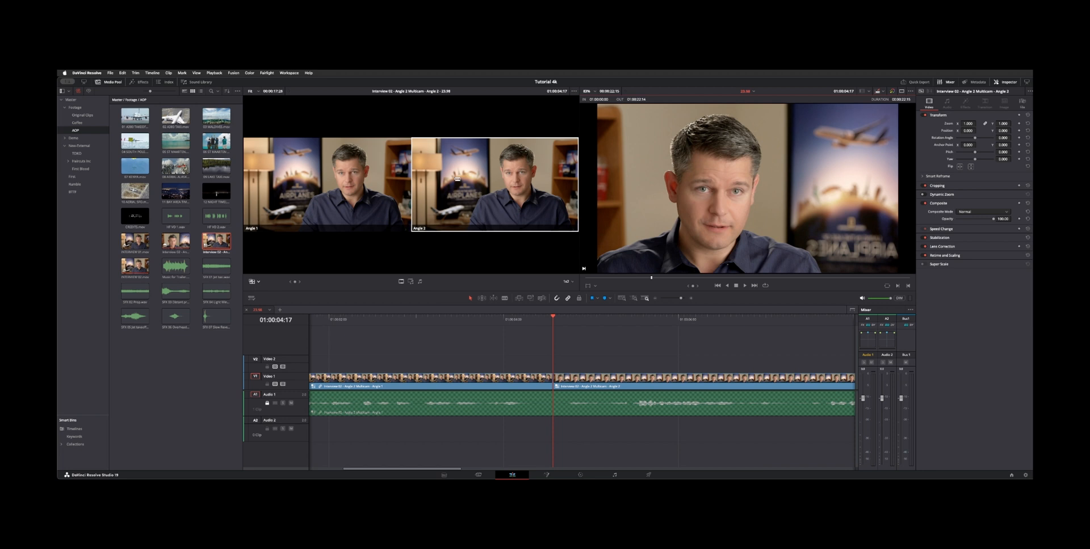
Play across the cut from Angle 1 to Angle 2 starting at 01:00:04:07 to check the edit
{"action": "left_click", "coordinate": [570, 386]}
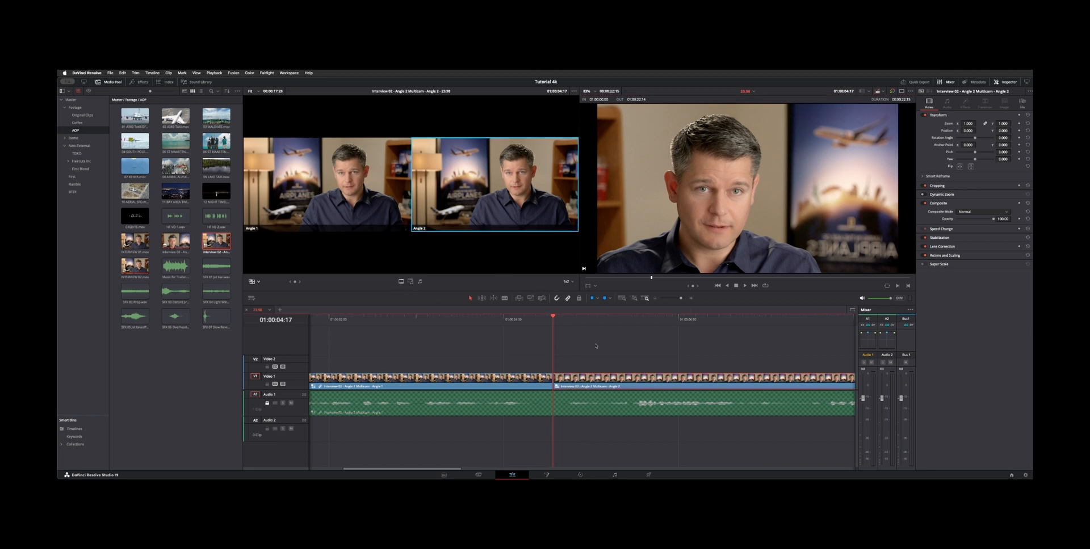
{"action": "left_click_drag", "start_coordinate": [549, 322], "coordinate": [523, 322]}
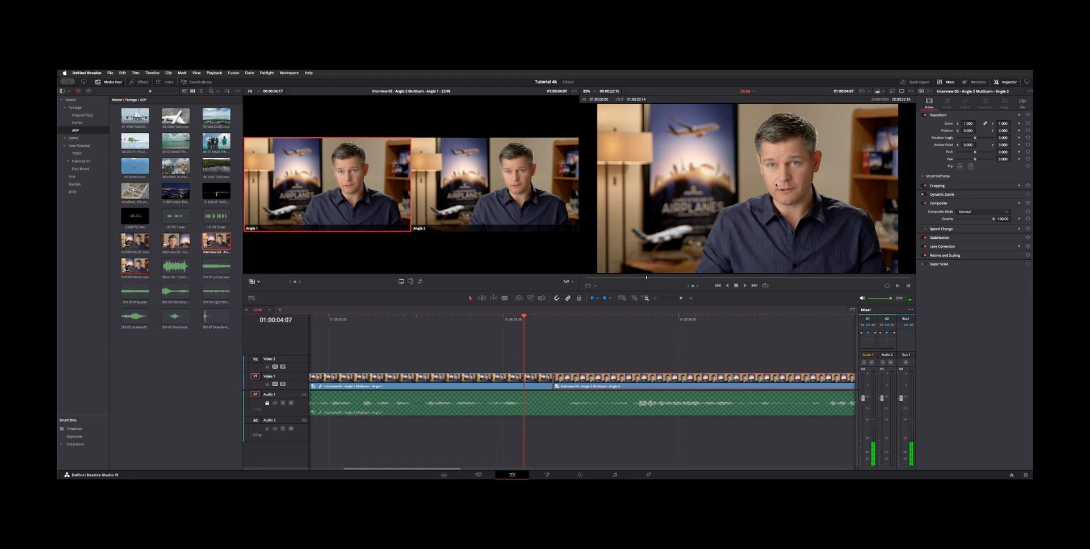
{"action": "key", "text": "space"}
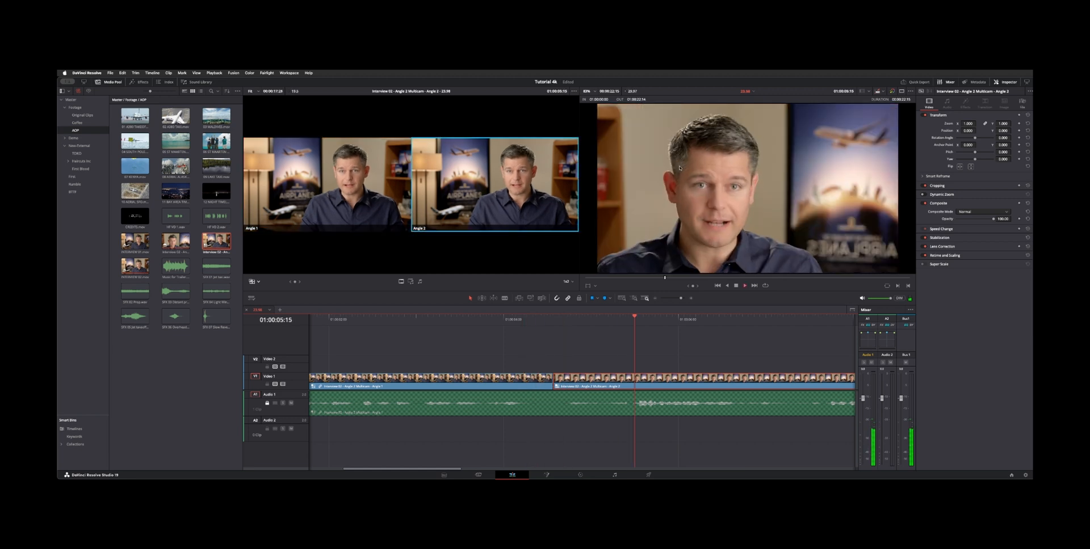
{"action": "key", "text": "space"}
Swap the second timeline segment to Angle 1 without adding a cut, and swap it back to Angle 2
{"action": "key", "text": "shift+z"}
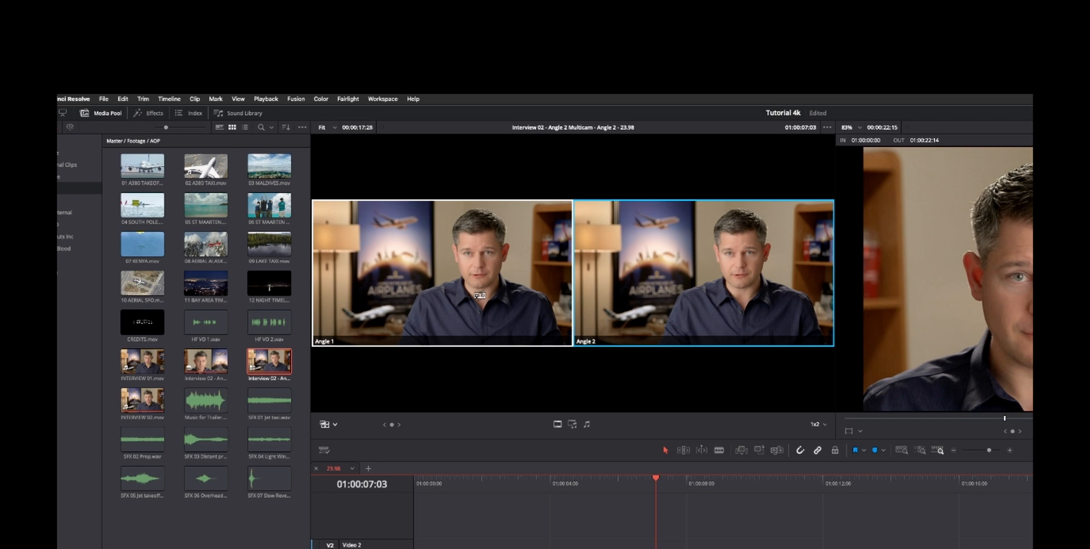
{"action": "left_click", "coordinate": [480, 296]}
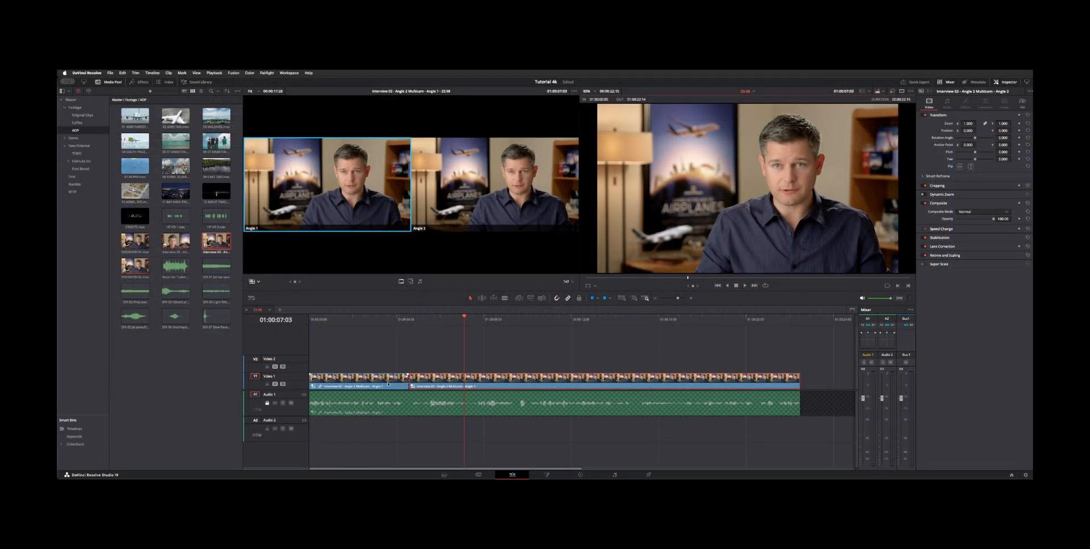
{"action": "mouse_move", "coordinate": [463, 319]}
{"action": "left_mouse_down"}
{"action": "mouse_move", "coordinate": [370, 319]}
{"action": "mouse_move", "coordinate": [469, 319]}
{"action": "left_mouse_up"}
{"action": "key", "text": "2"}
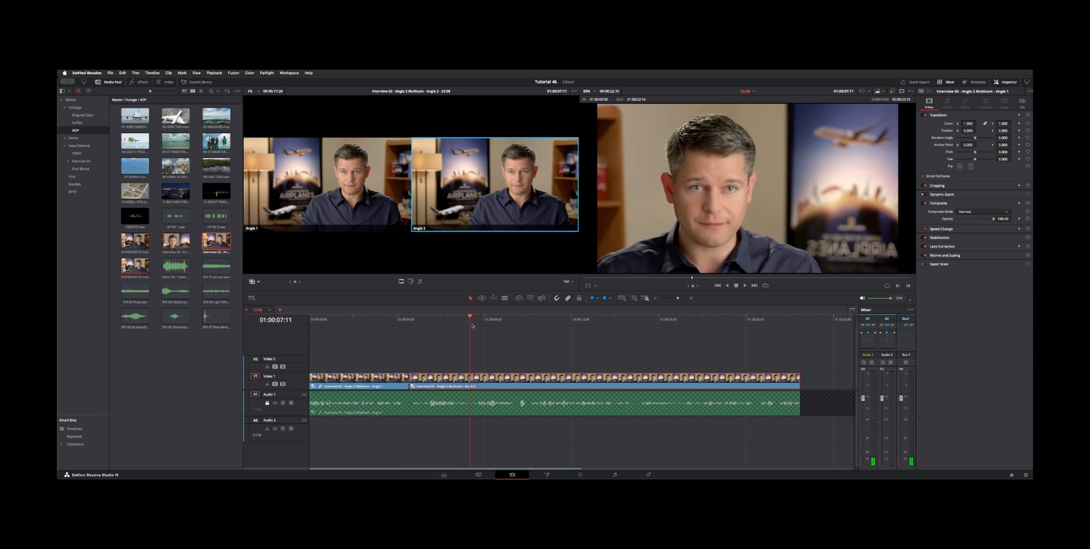
Cut the multicam video to Angle 1 at 01:00:09:17 and back to Angle 2 at 01:00:15:01
{"action": "left_click_drag", "start_coordinate": [470, 325], "coordinate": [515, 323]}
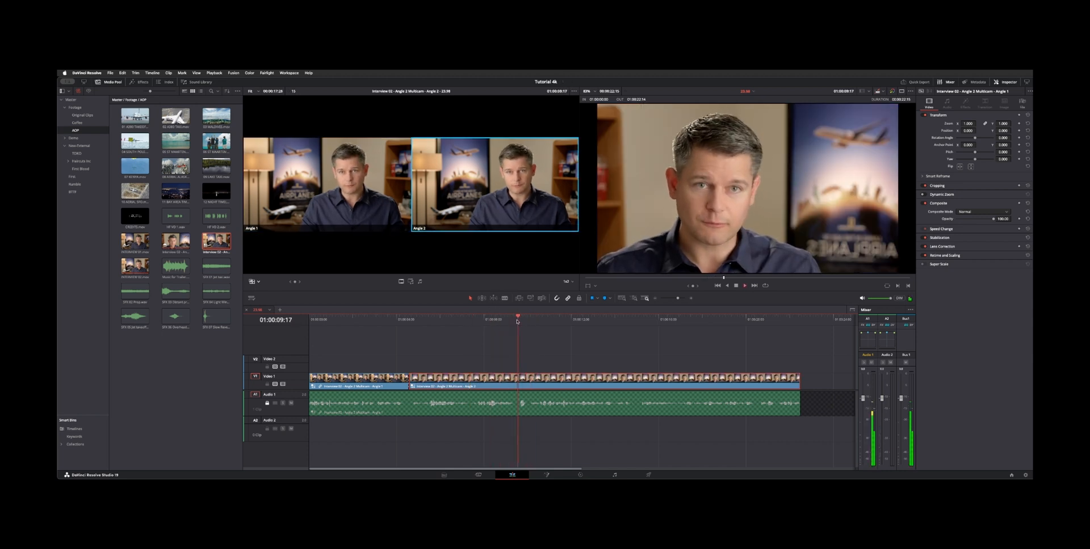
{"action": "key", "text": "space"}
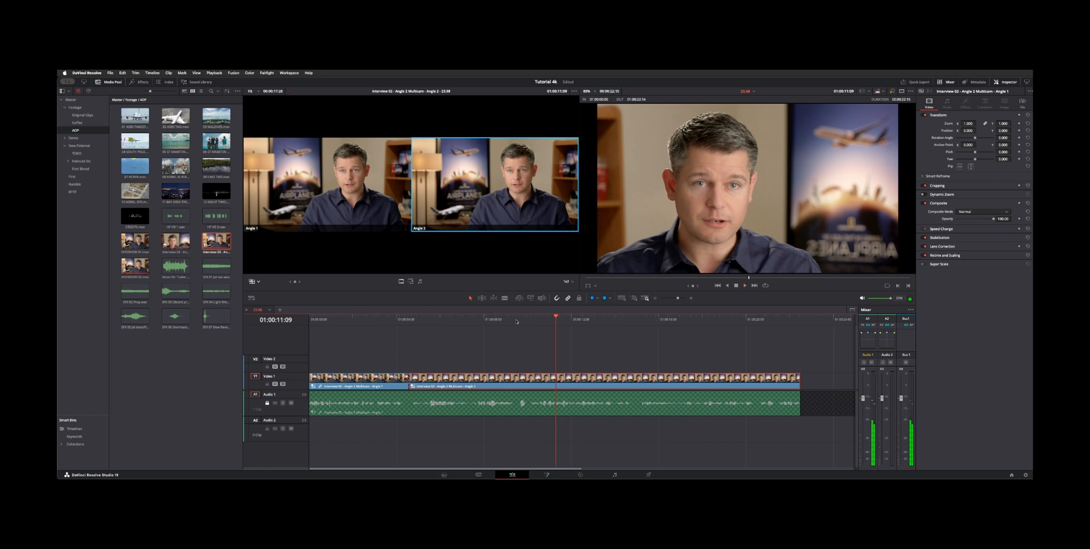
{"action": "left_click", "coordinate": [505, 322]}
{"action": "mouse_move", "coordinate": [506, 322]}
{"action": "left_mouse_down"}
{"action": "mouse_move", "coordinate": [528, 321]}
{"action": "mouse_move", "coordinate": [518, 321]}
{"action": "left_mouse_up"}
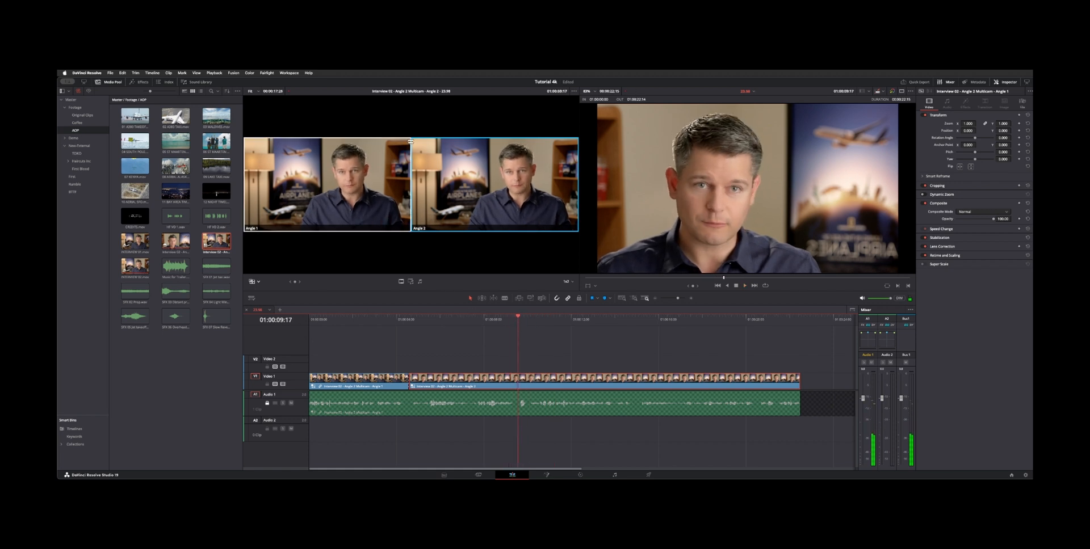
{"action": "left_click", "coordinate": [364, 172]}
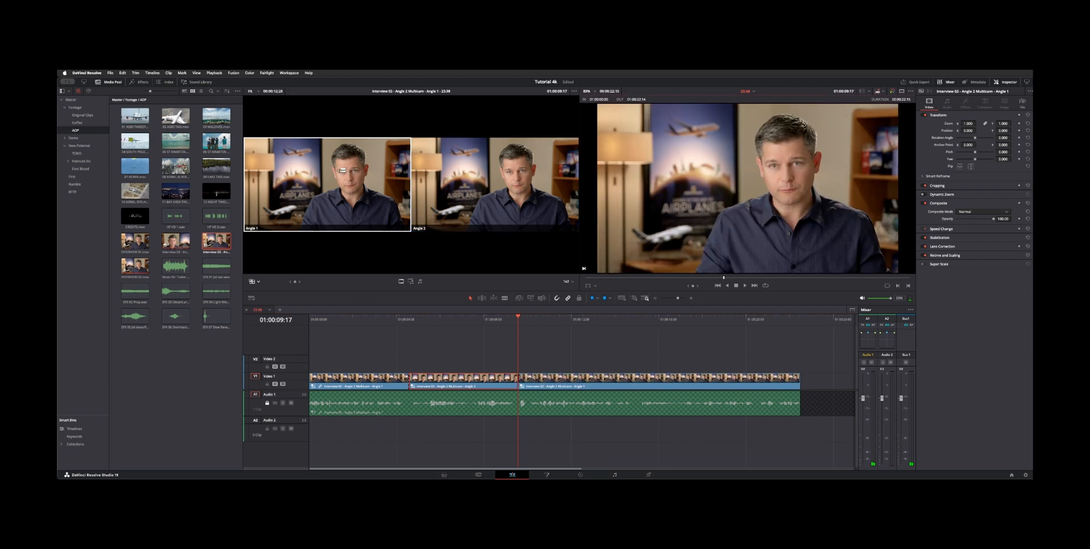
{"action": "key", "text": "space"}
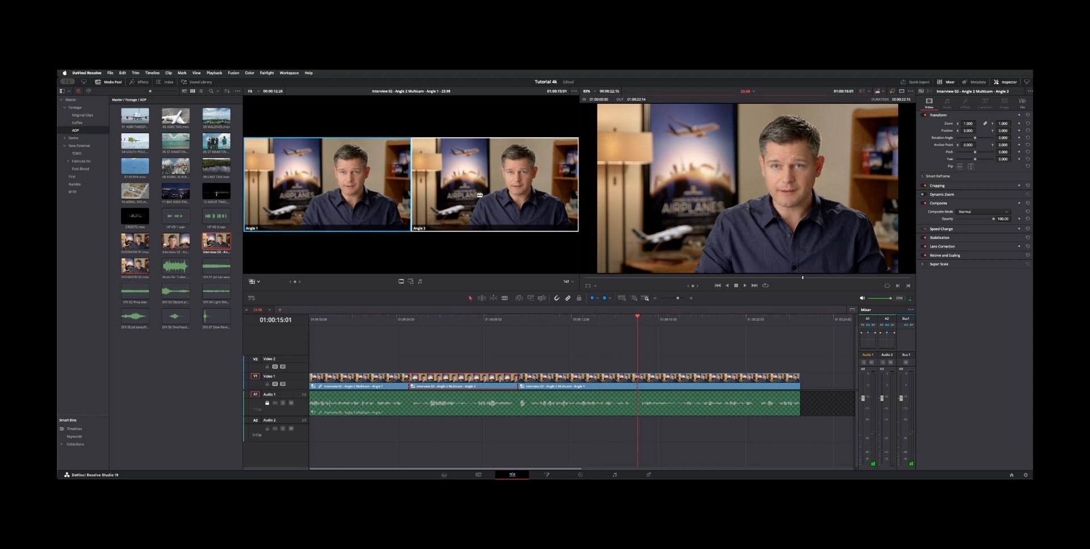
{"action": "left_click", "coordinate": [480, 196]}
Review the angle change on either side of the last multicam cut, from 01:00:13:26 to 01:00:16:04
{"action": "left_click", "coordinate": [603, 317]}
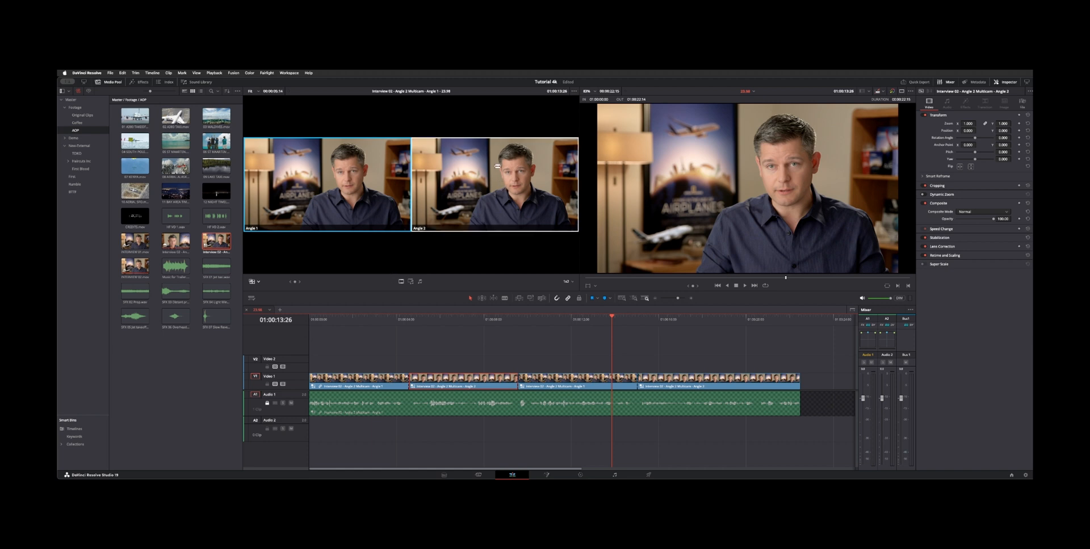
{"action": "left_click", "coordinate": [669, 351]}
{"action": "left_click", "coordinate": [661, 319]}
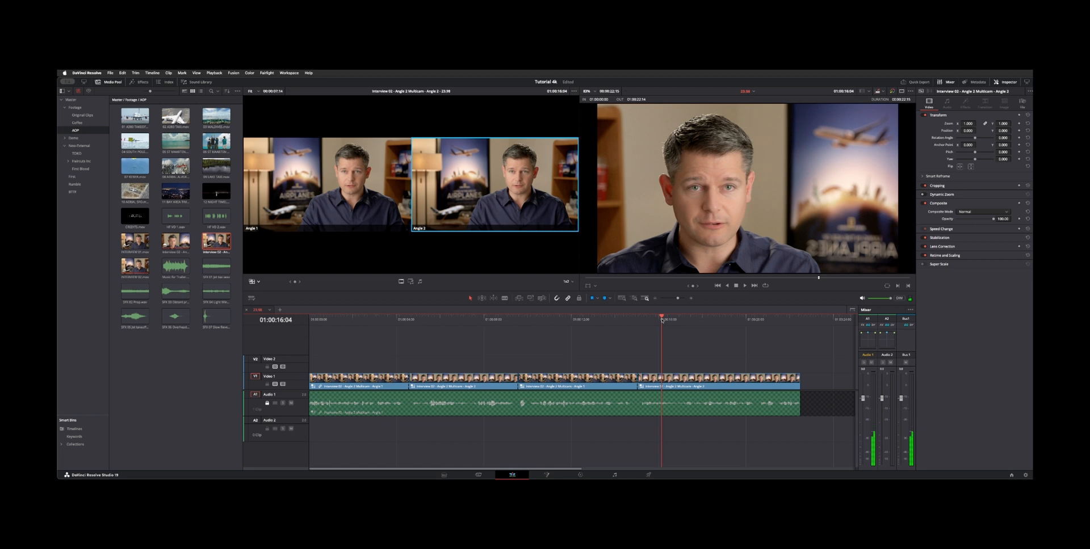